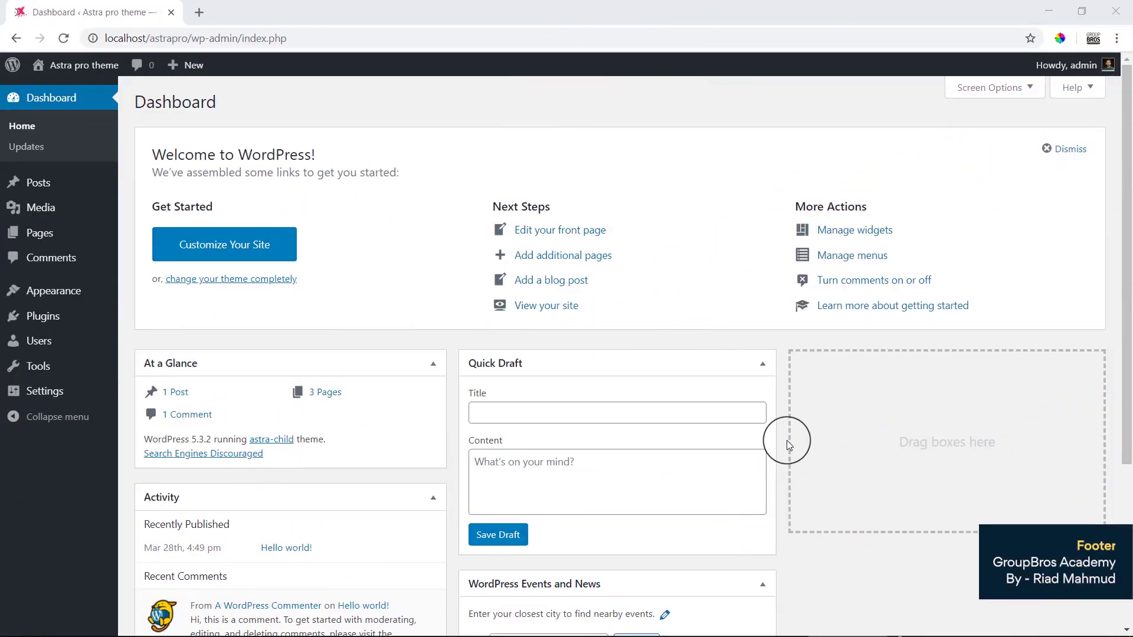
On the Astra Options page, activate the Footer Widgets and Scroll To Top Pro modules
mouse_move(90, 292)
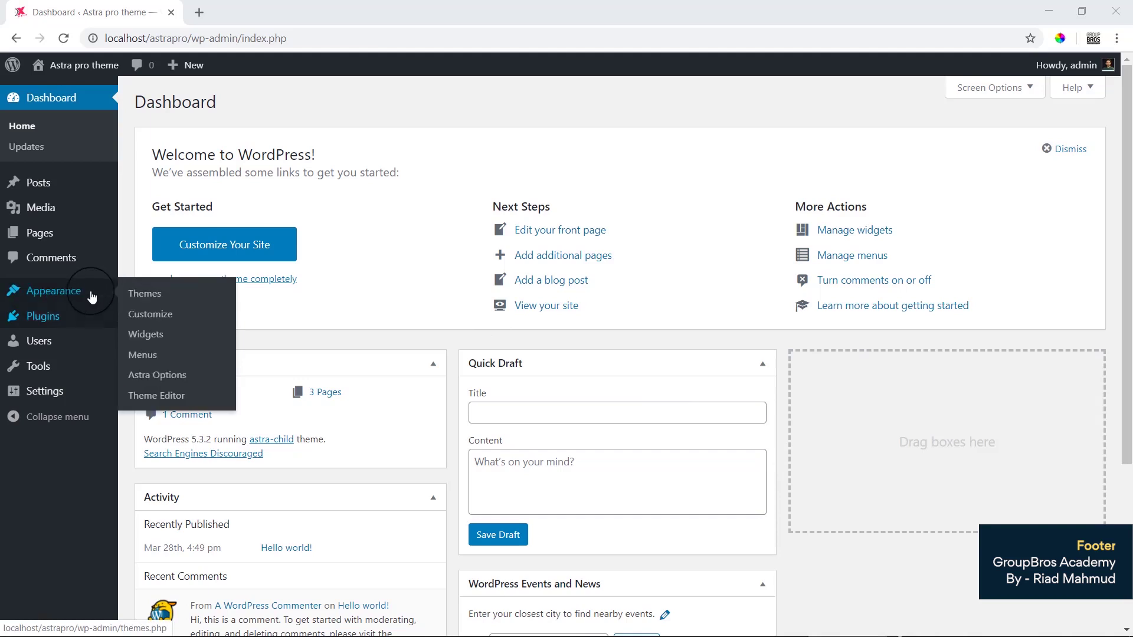
left_click(186, 376)
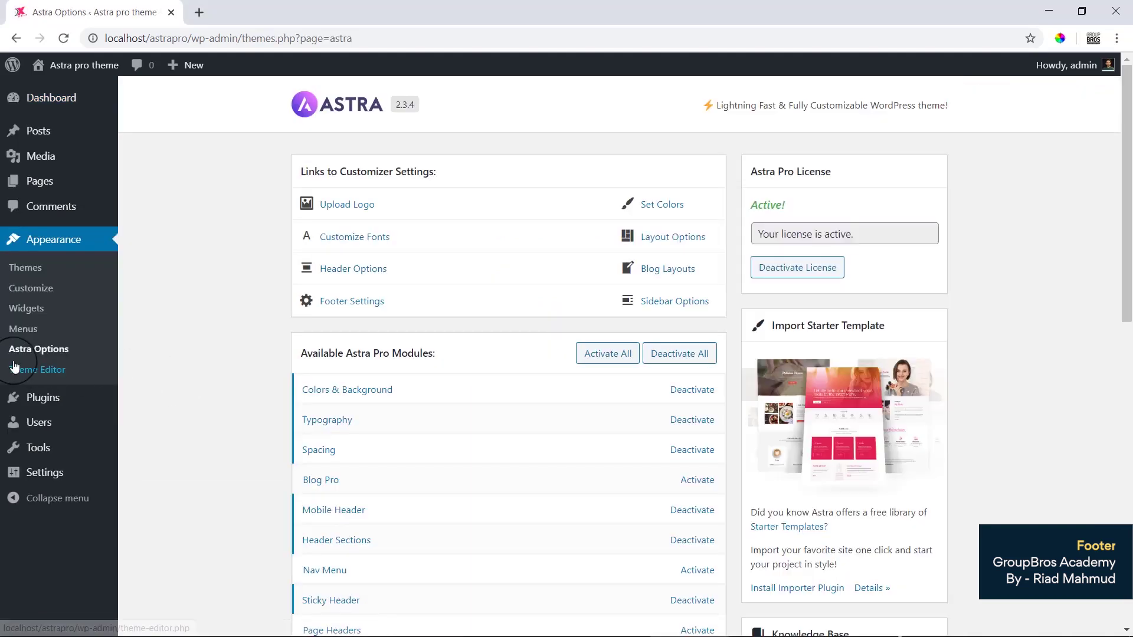
scroll(342, 399, "down", 3)
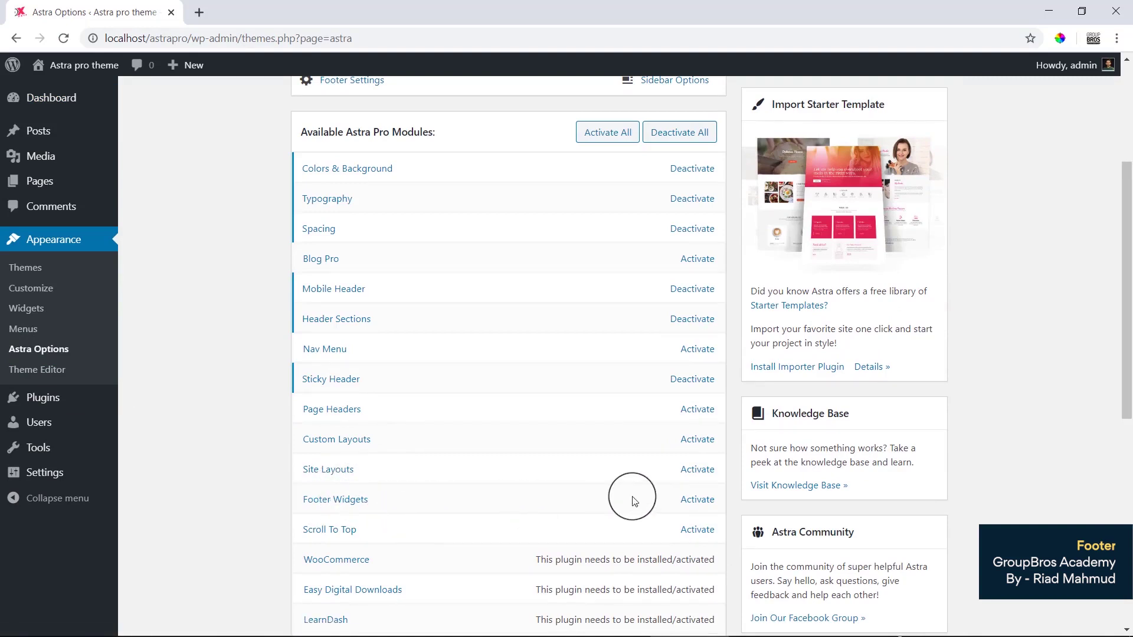
left_click(694, 504)
scroll(506, 495, "down", 3)
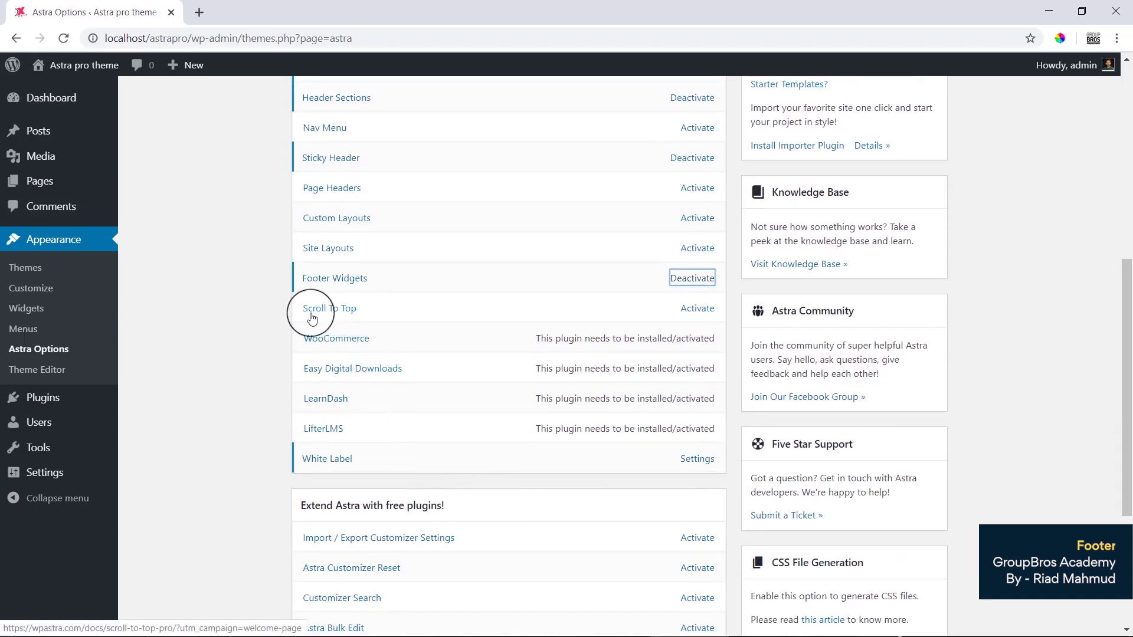
left_click(698, 309)
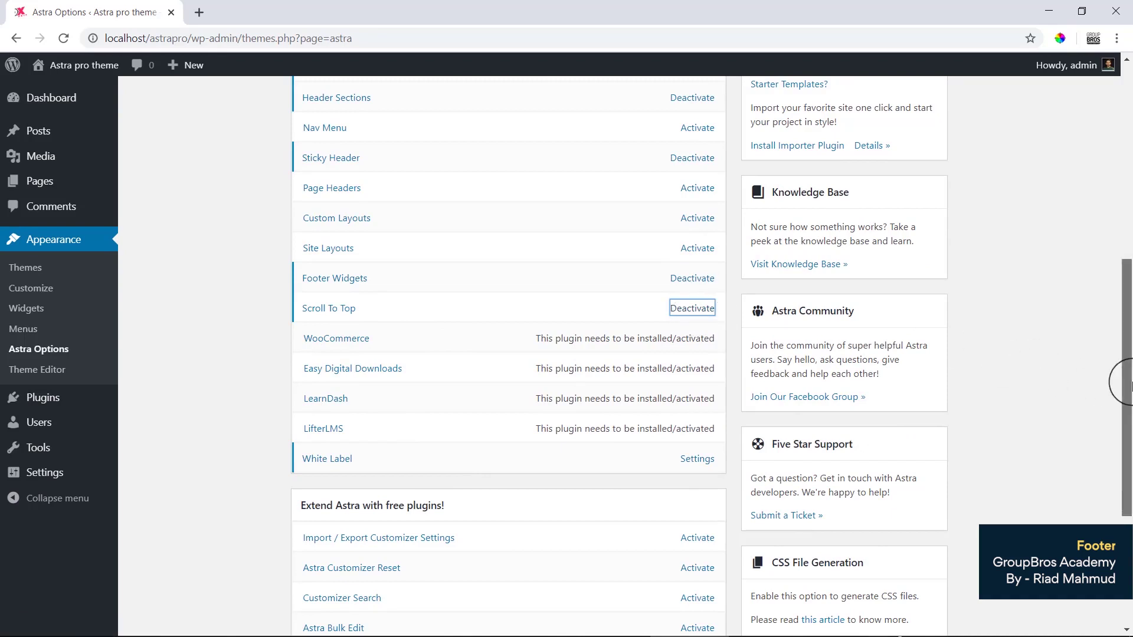
left_click_drag(1123, 379, 1123, 358)
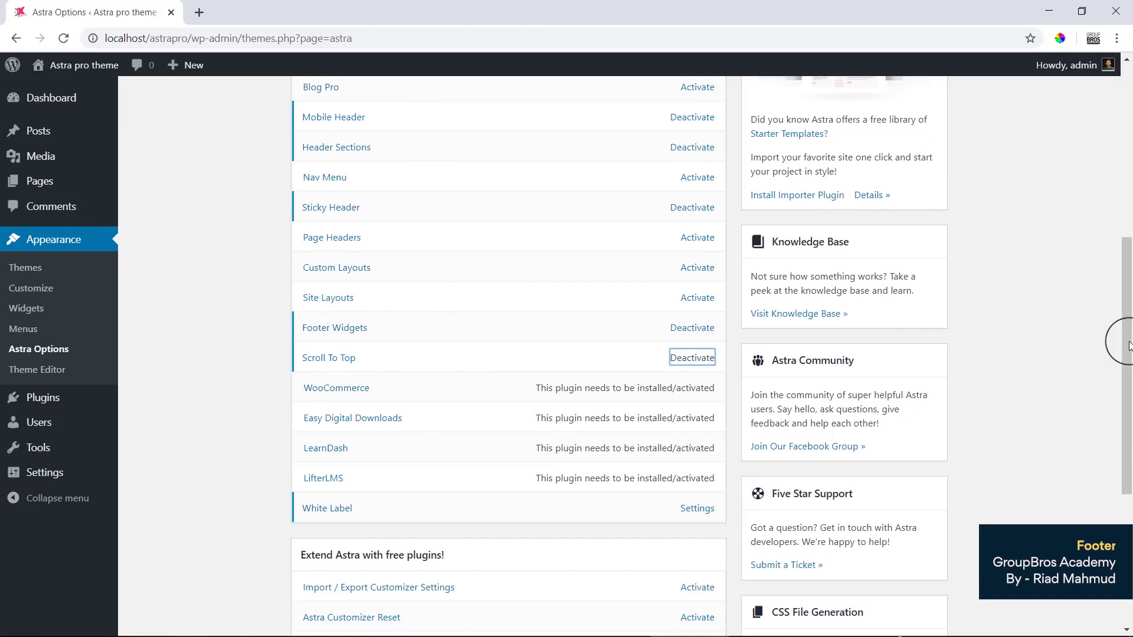
left_click_drag(1128, 346, 1127, 298)
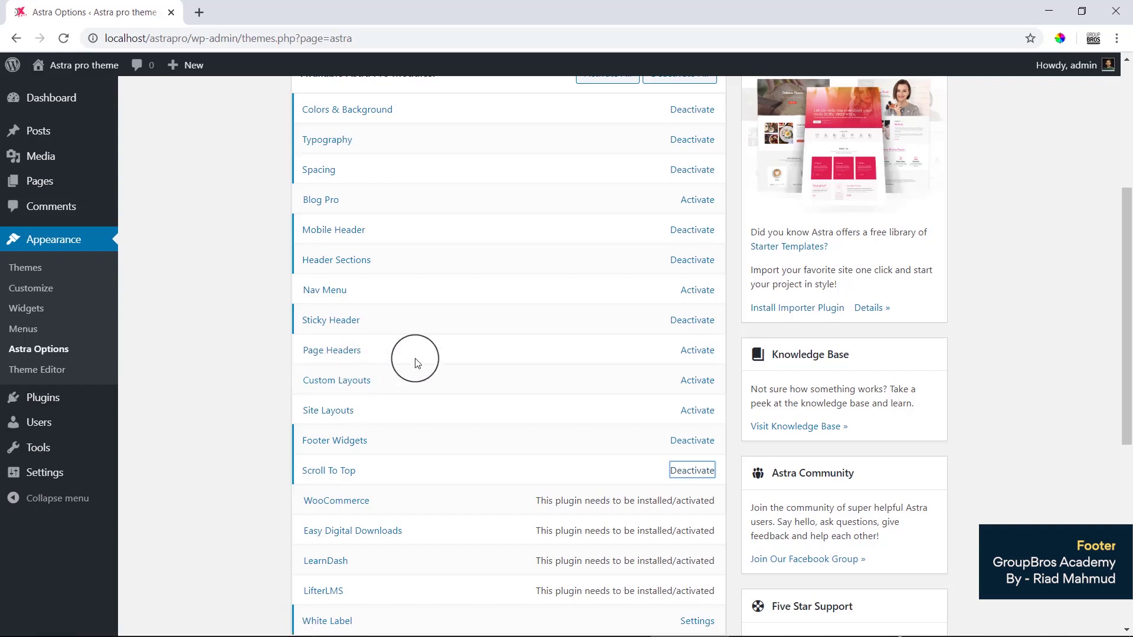
scroll(1124, 325, "up", 1)
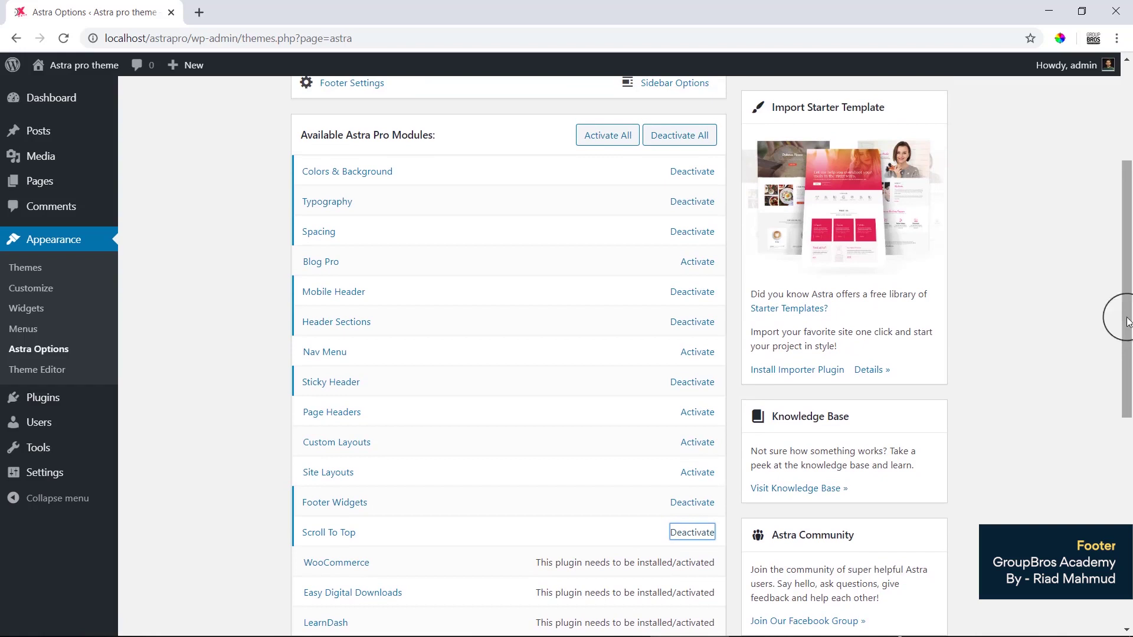
Open the live site from Visit Site in a new browser tab
mouse_move(52, 67)
right_click(50, 98)
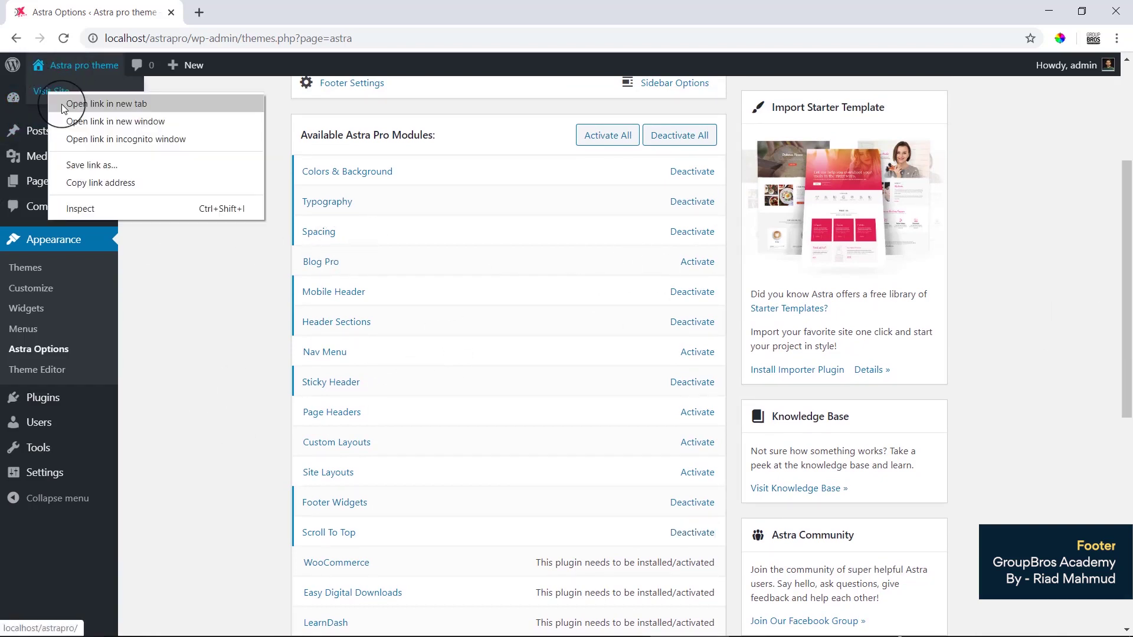
left_click(61, 103)
left_click(298, 12)
Check the site's current footer, then bring up the Customizer's Footer section
scroll(719, 466, "down", 2)
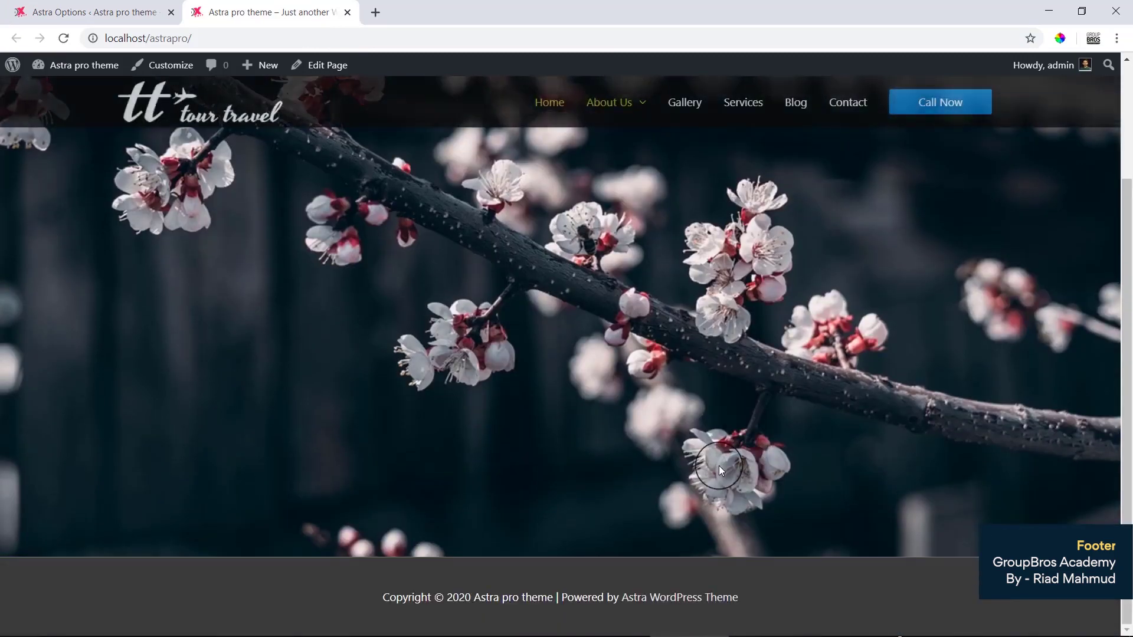
scroll(719, 465, "up", 2)
scroll(718, 465, "down", 3)
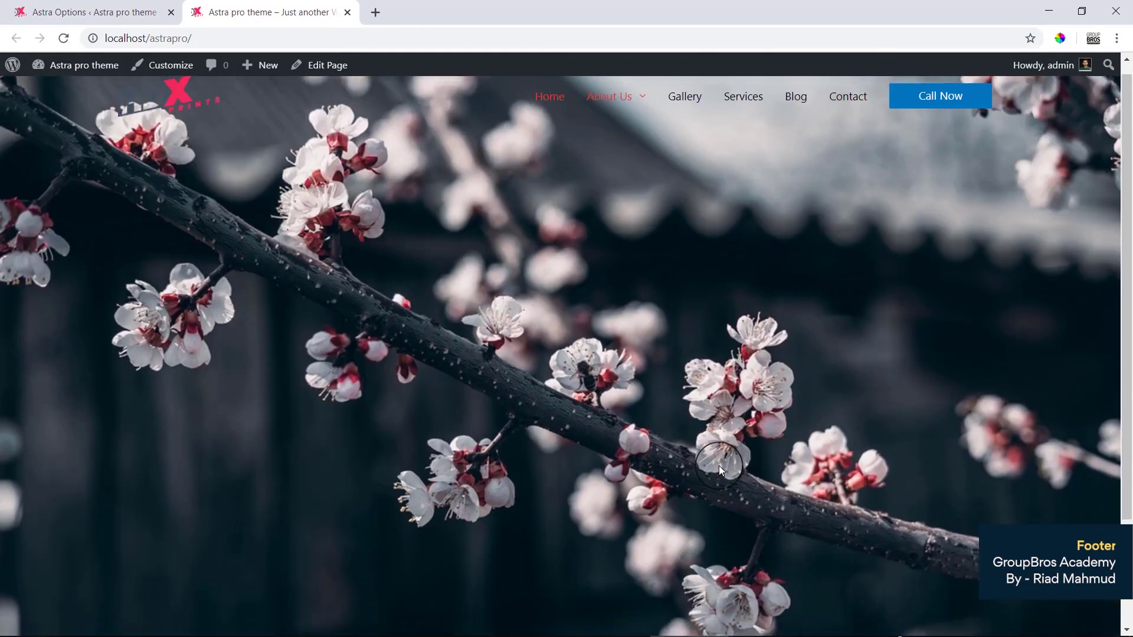
scroll(705, 470, "up", 3)
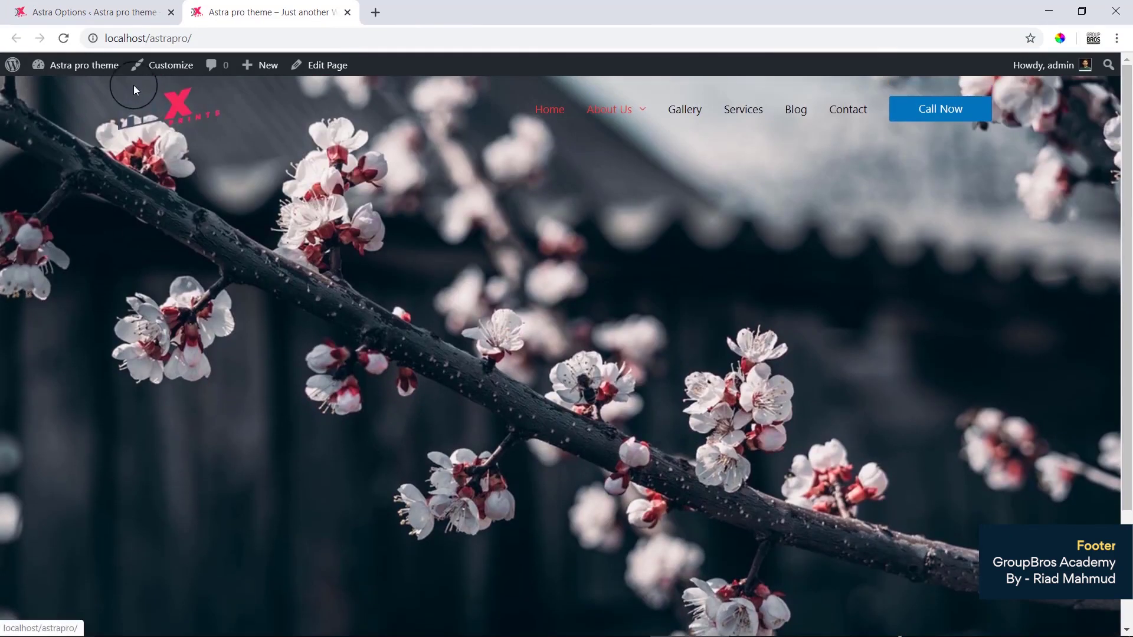
left_click(56, 76)
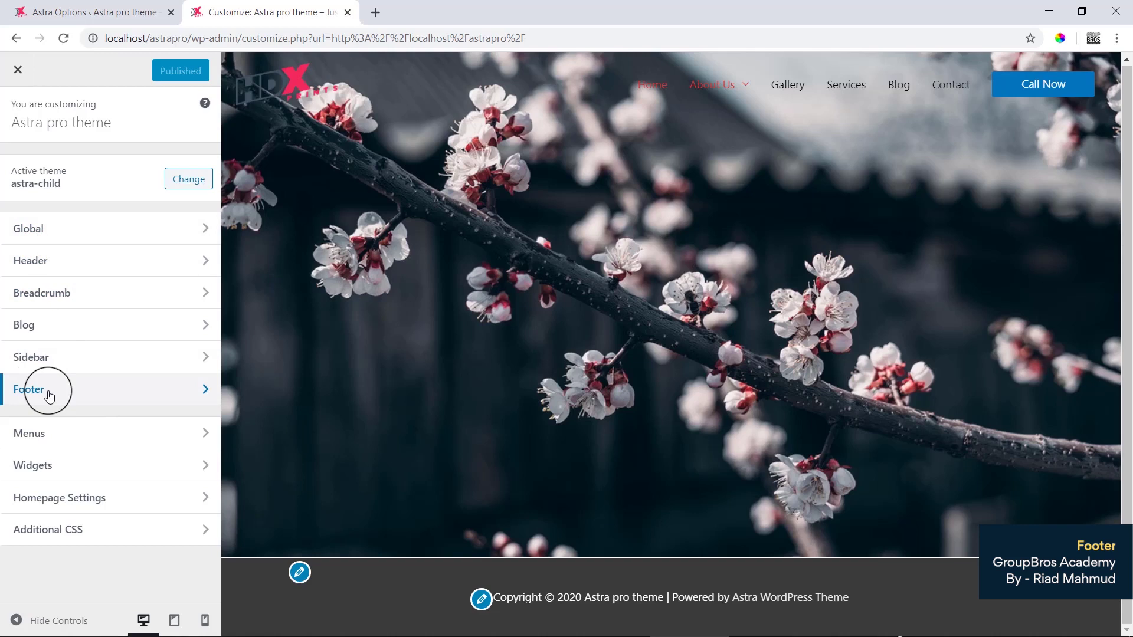
left_click(49, 396)
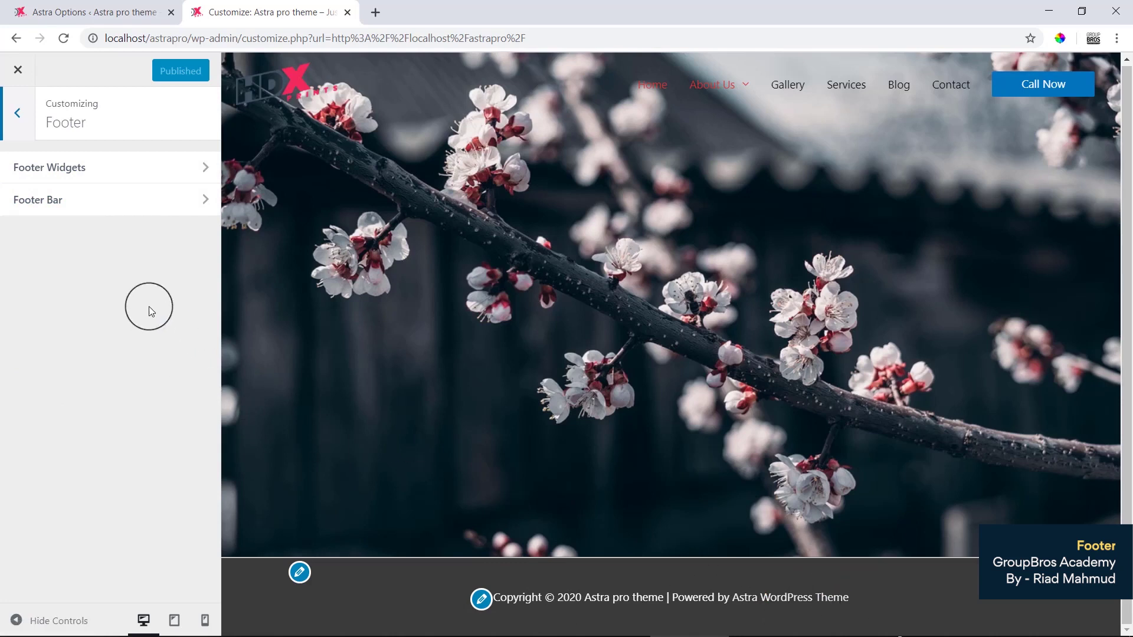
Pick the five-column Footer Widgets layout and keep the width at Content Width
left_click(130, 164)
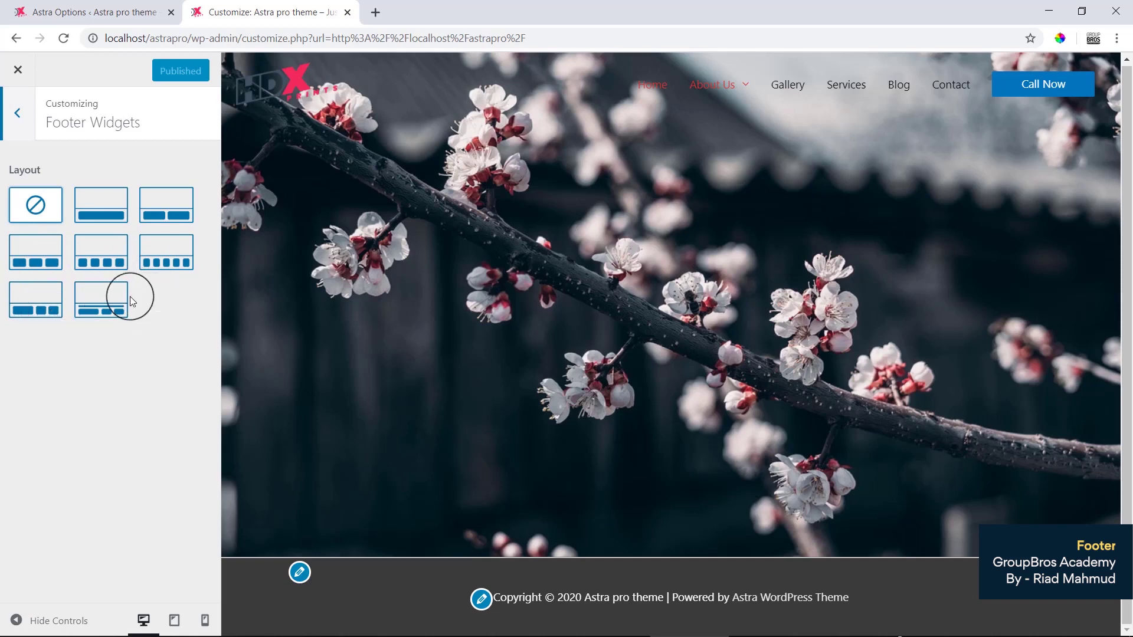
left_click(177, 253)
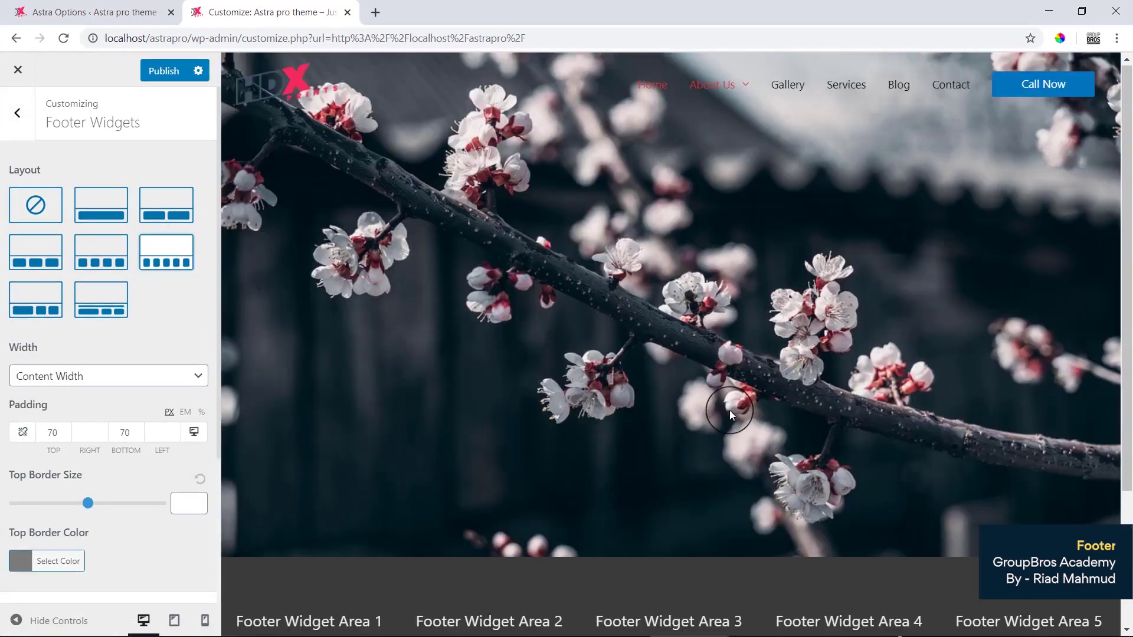
scroll(729, 409, "down", 3)
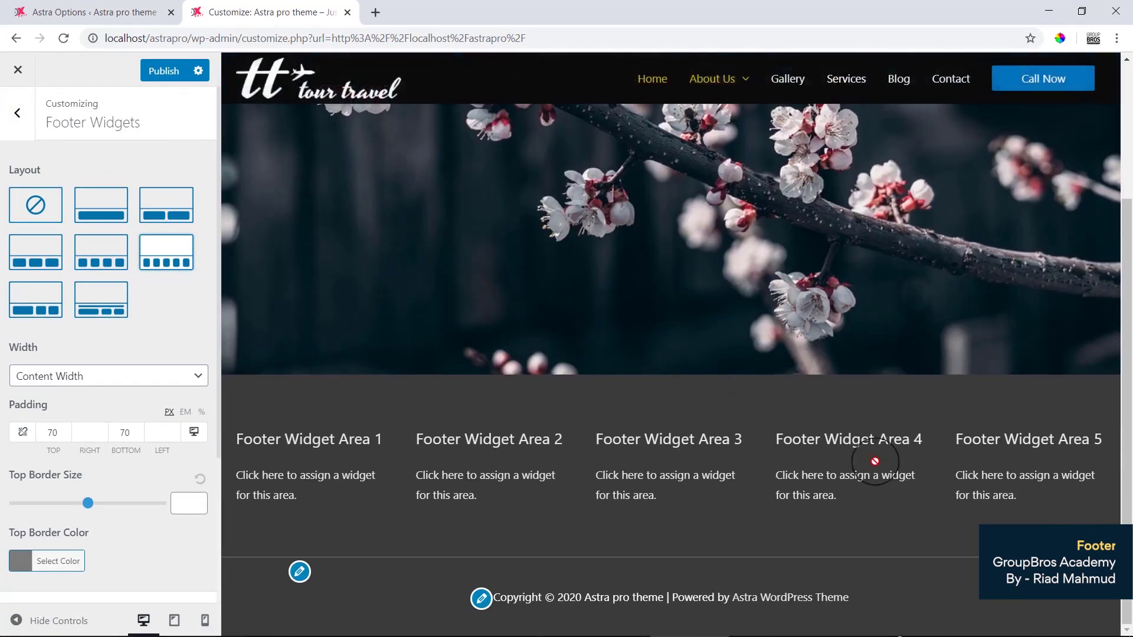
left_click(16, 620)
scroll(738, 415, "down", 2)
left_click(620, 474)
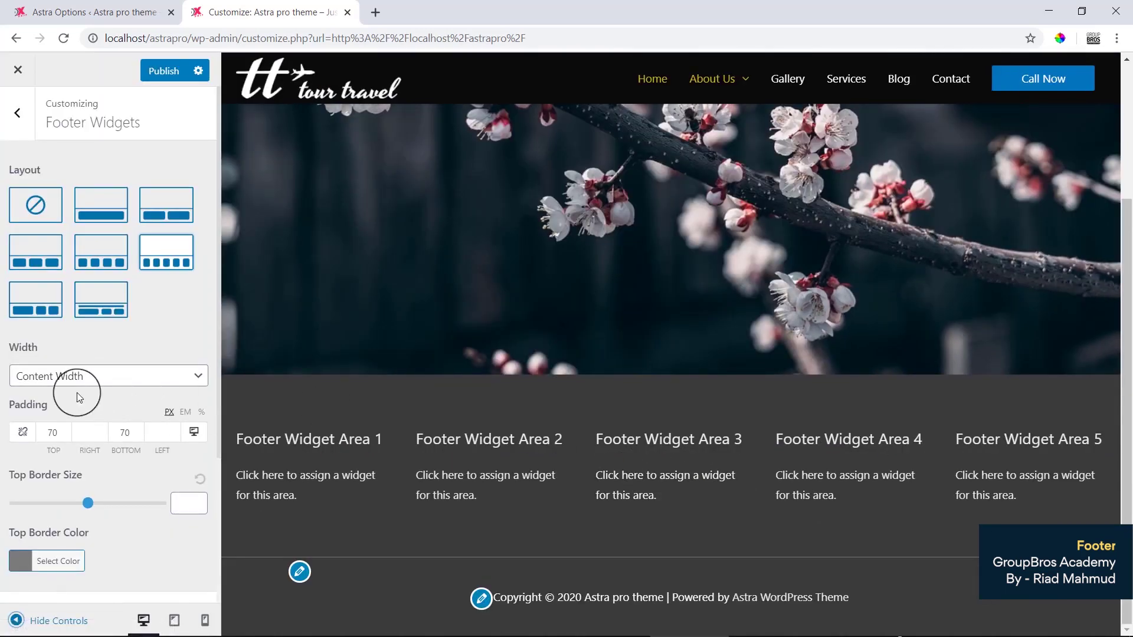
left_click(63, 379)
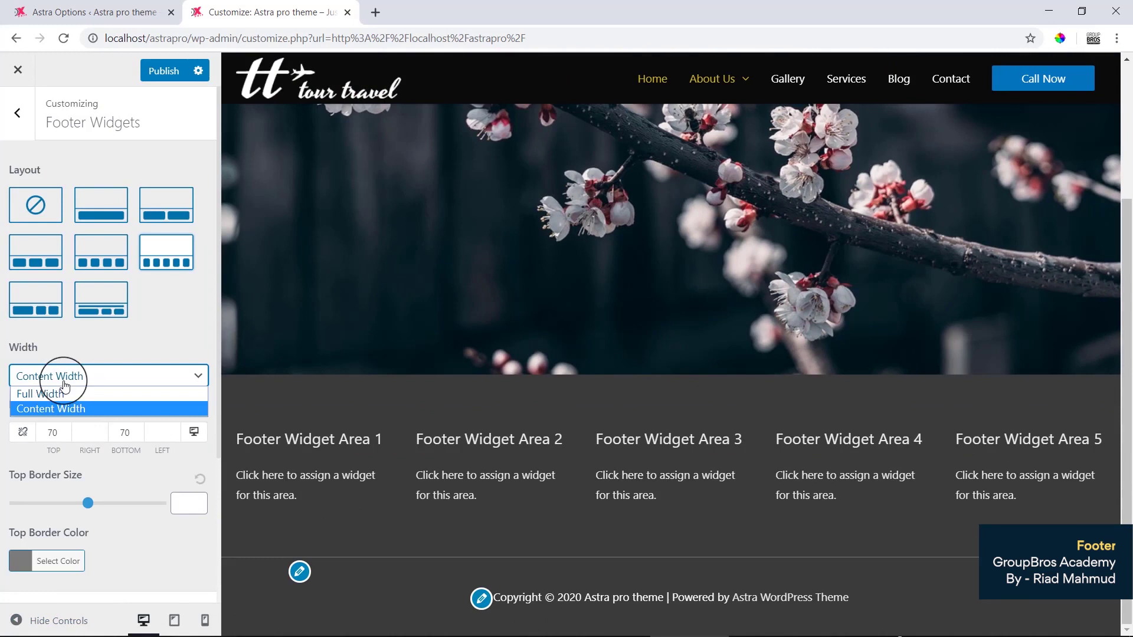
left_click(65, 378)
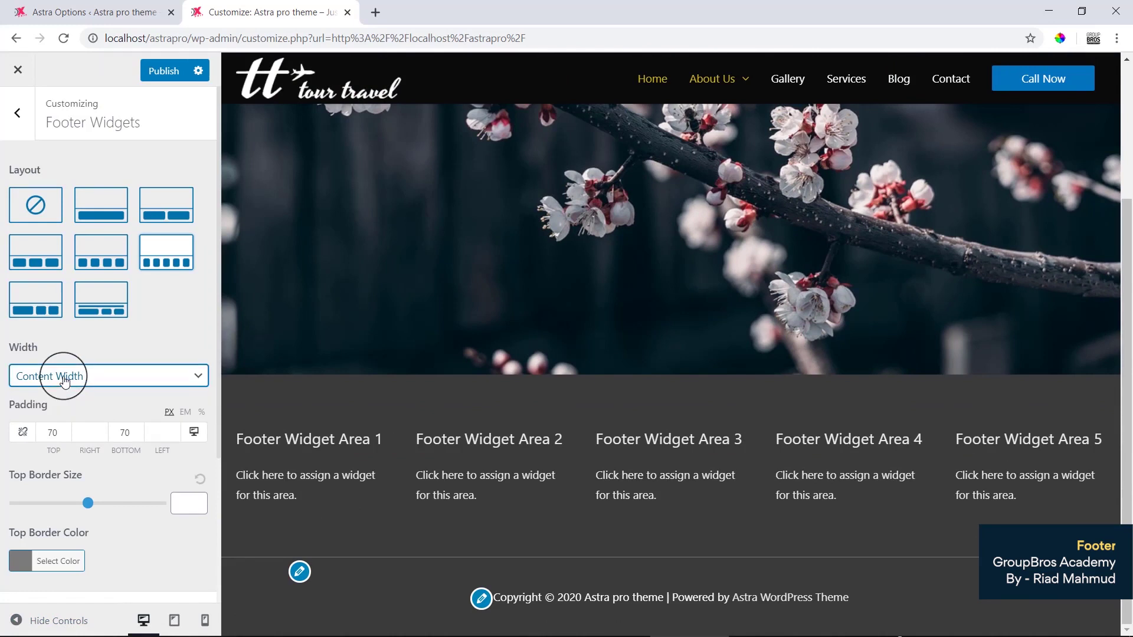
left_click(59, 433)
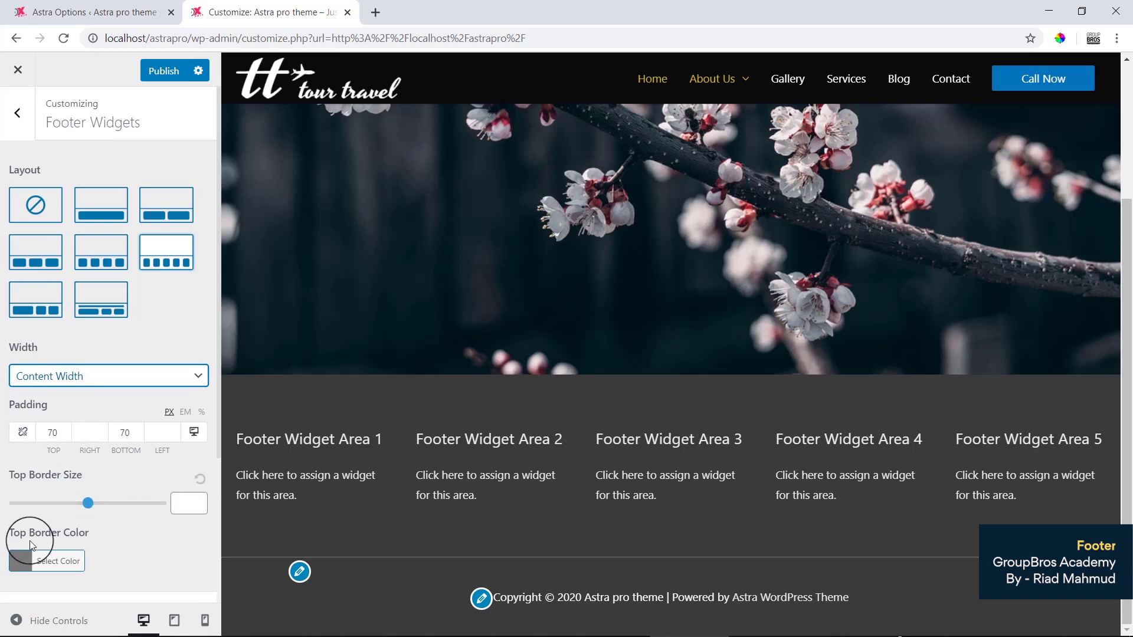
Make the footer widgets' top border thick and red
left_click_drag(92, 503, 26, 499)
left_click(53, 561)
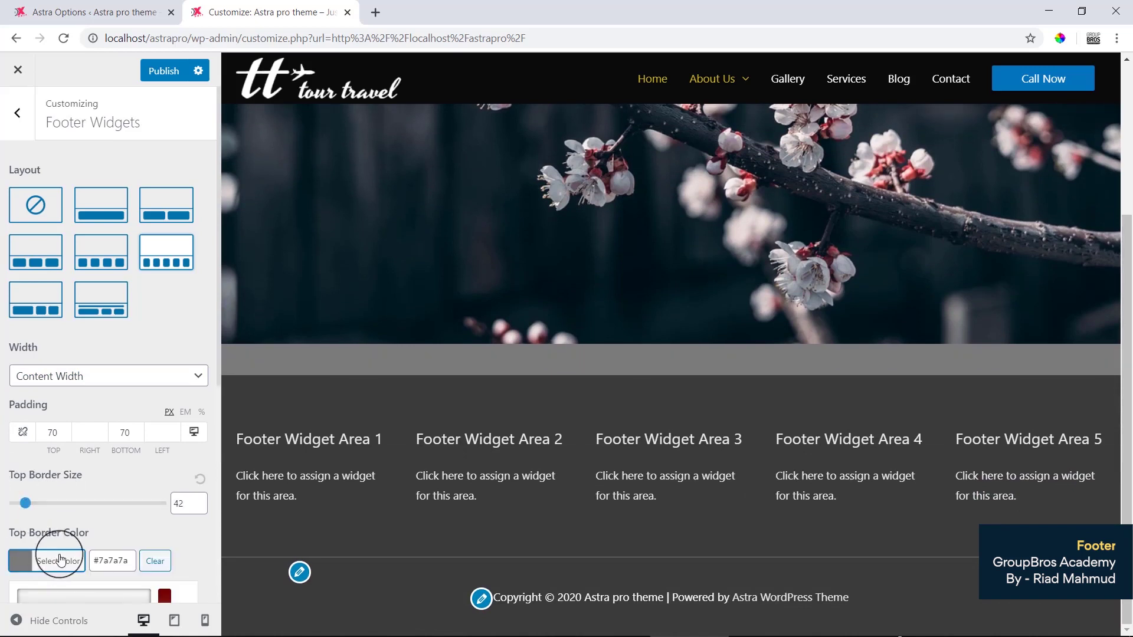
scroll(142, 563, "down", 3)
left_click_drag(89, 450, 18, 497)
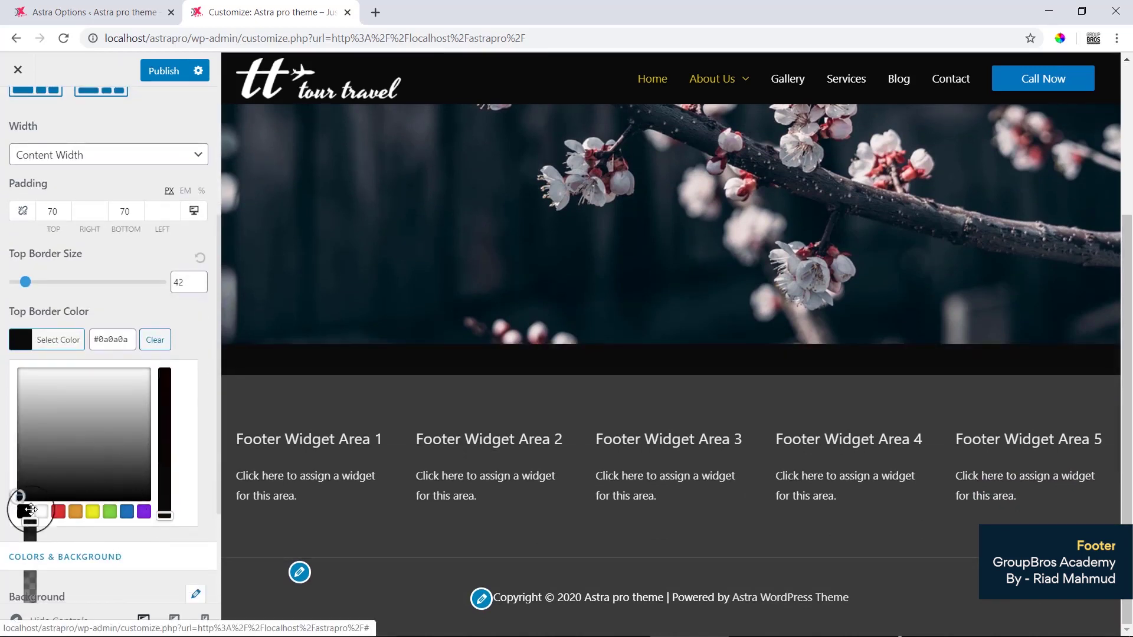
left_click(57, 512)
left_click(20, 341)
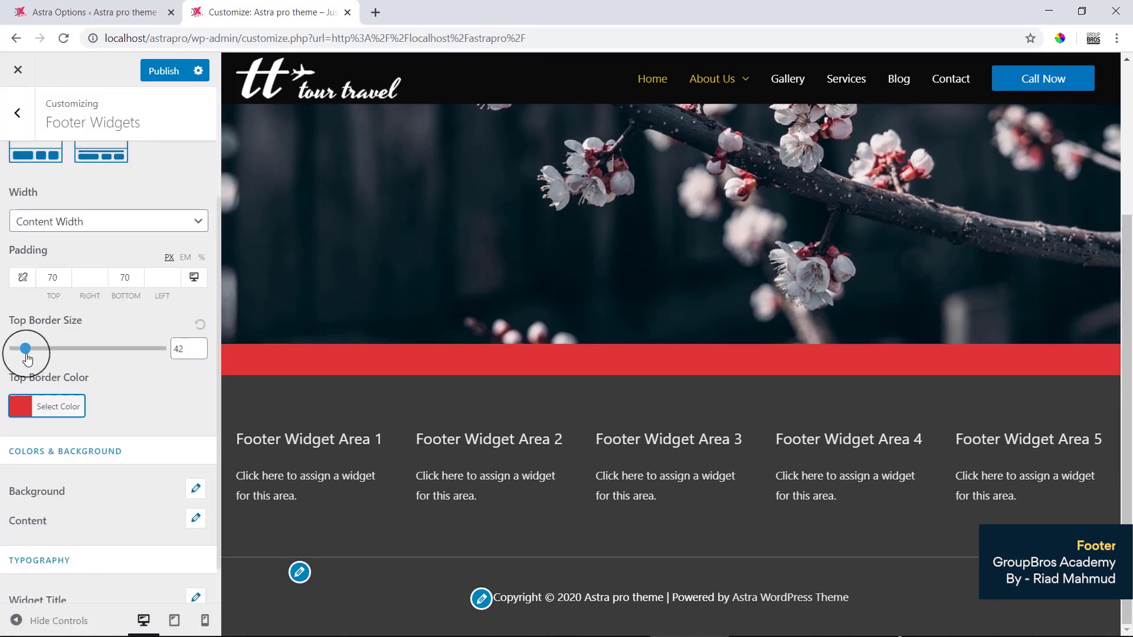
Enter 600 as the top border size and publish the footer changes
left_click(200, 324)
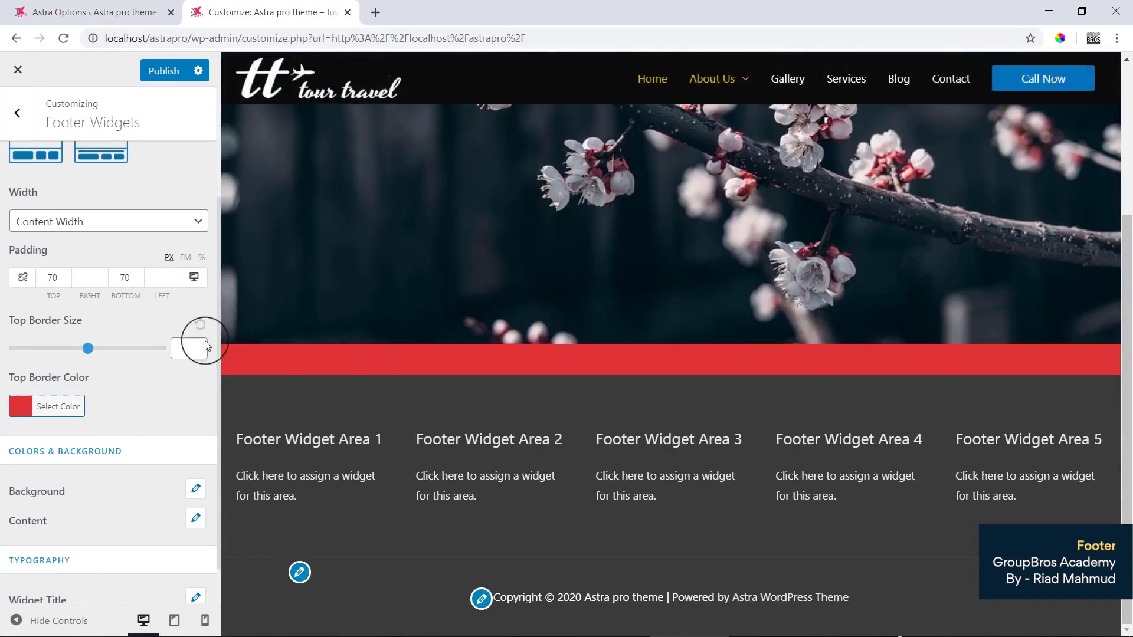
left_click(178, 350)
type("600")
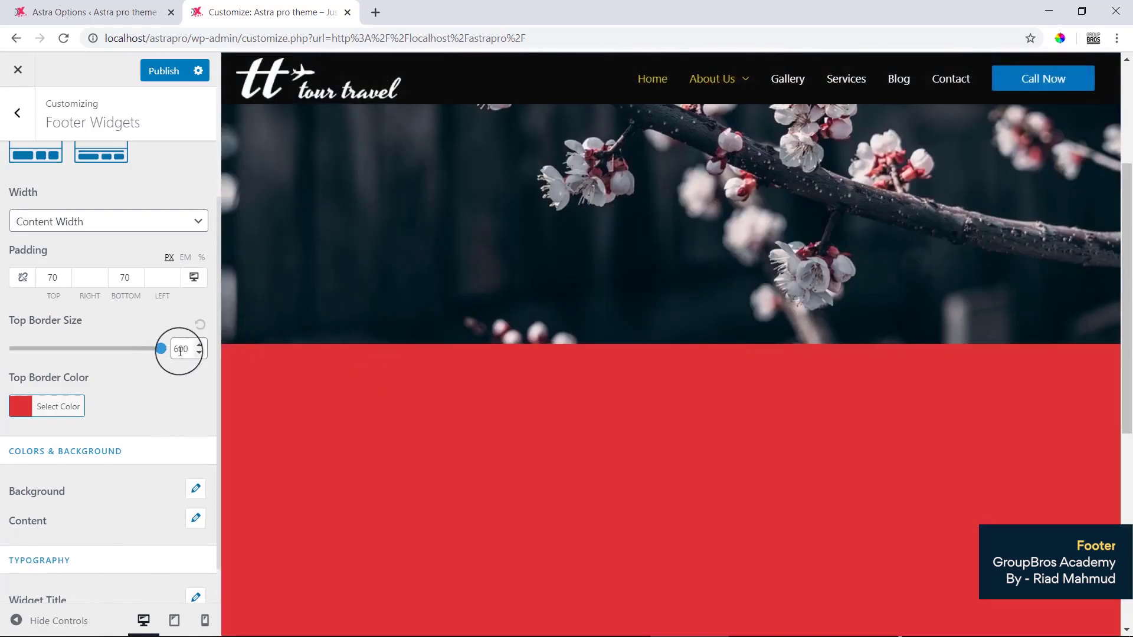
double_click(180, 350)
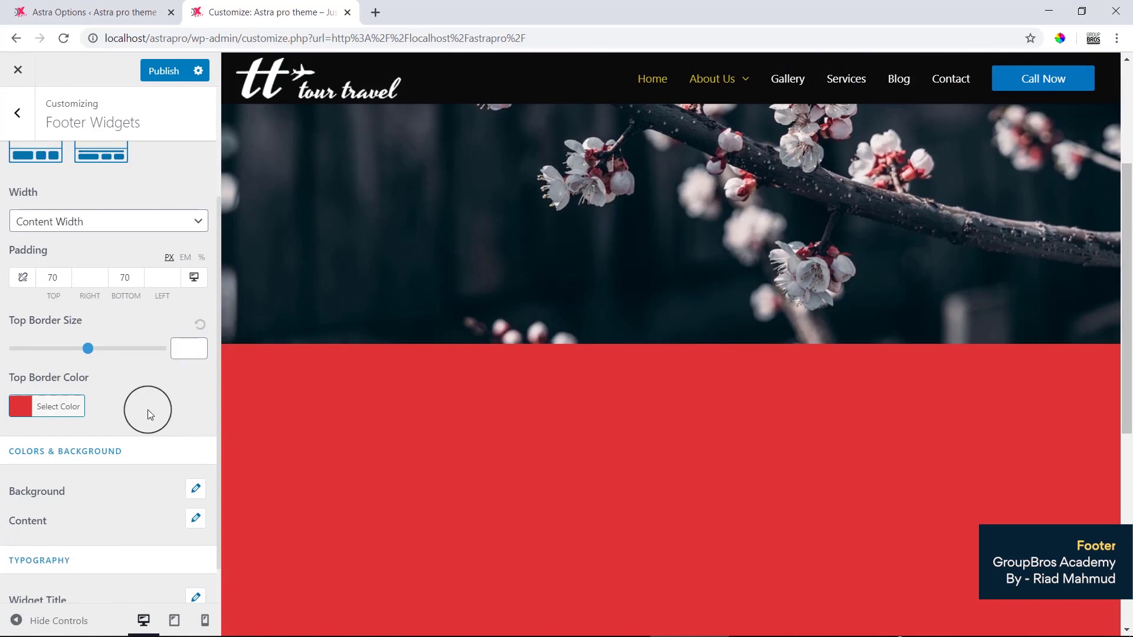
left_click(171, 71)
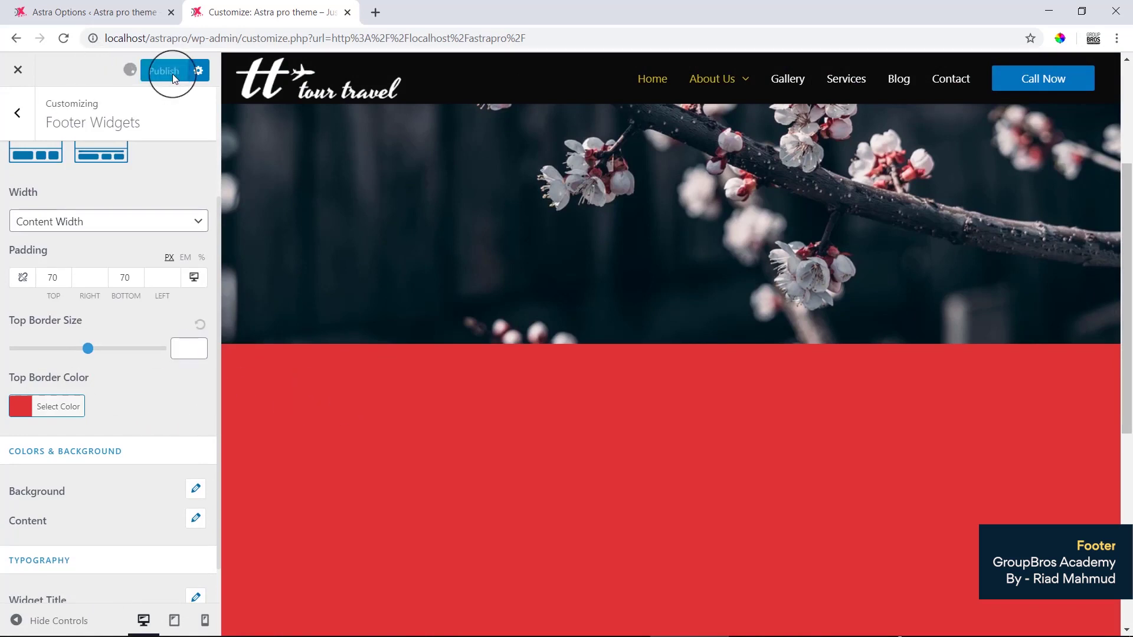
left_click(112, 12)
Open the live site in a new tab and view its footer
mouse_move(107, 67)
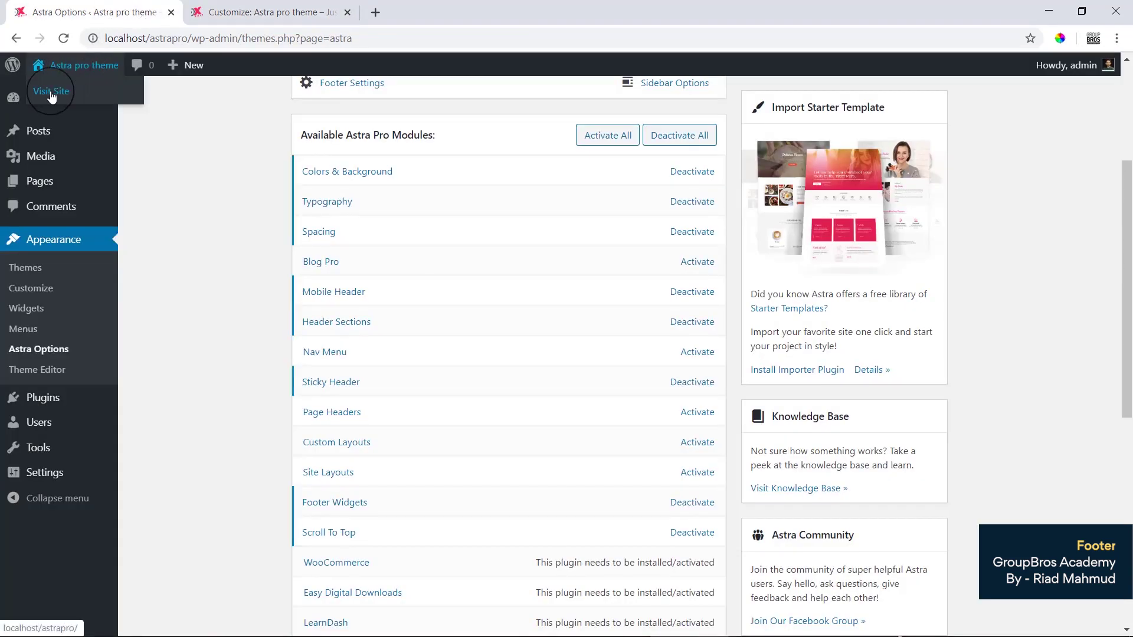
middle_click(47, 90)
left_click(420, 7)
scroll(543, 444, "down", 5)
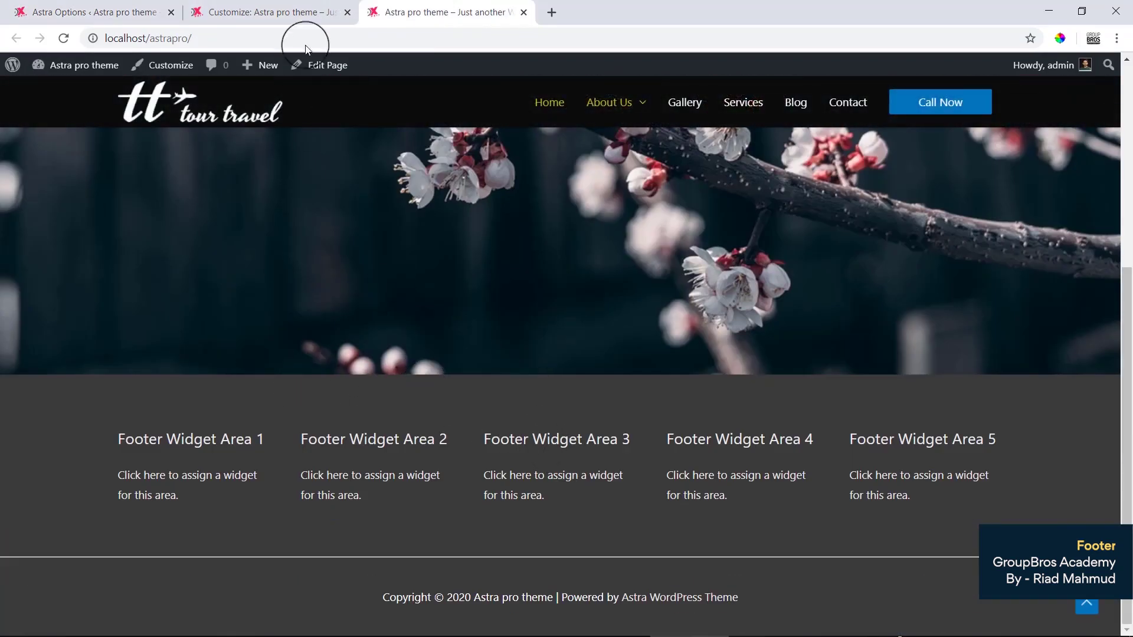
Change the top border size to 1, publish, and reload the live site to confirm
left_click(321, 13)
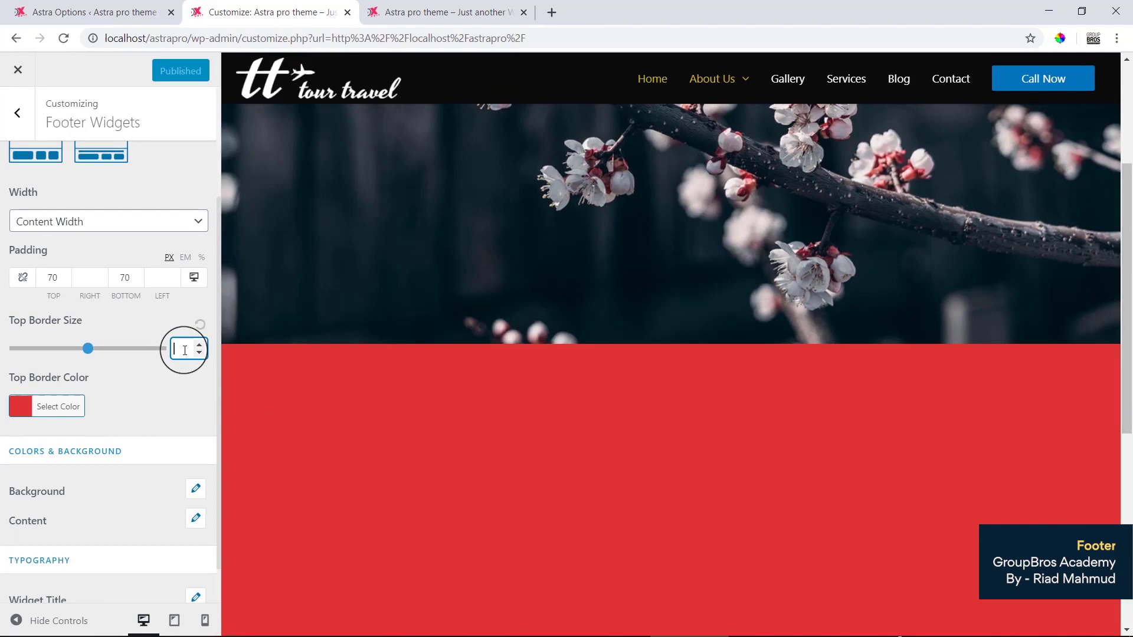
type("1")
left_click(153, 74)
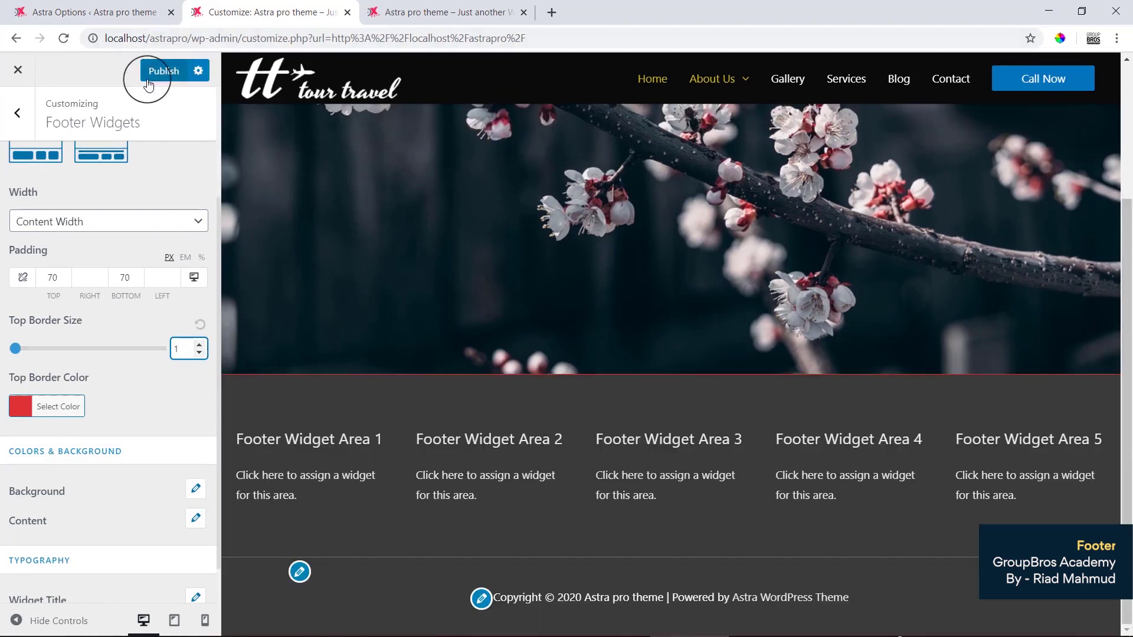
left_click(445, 13)
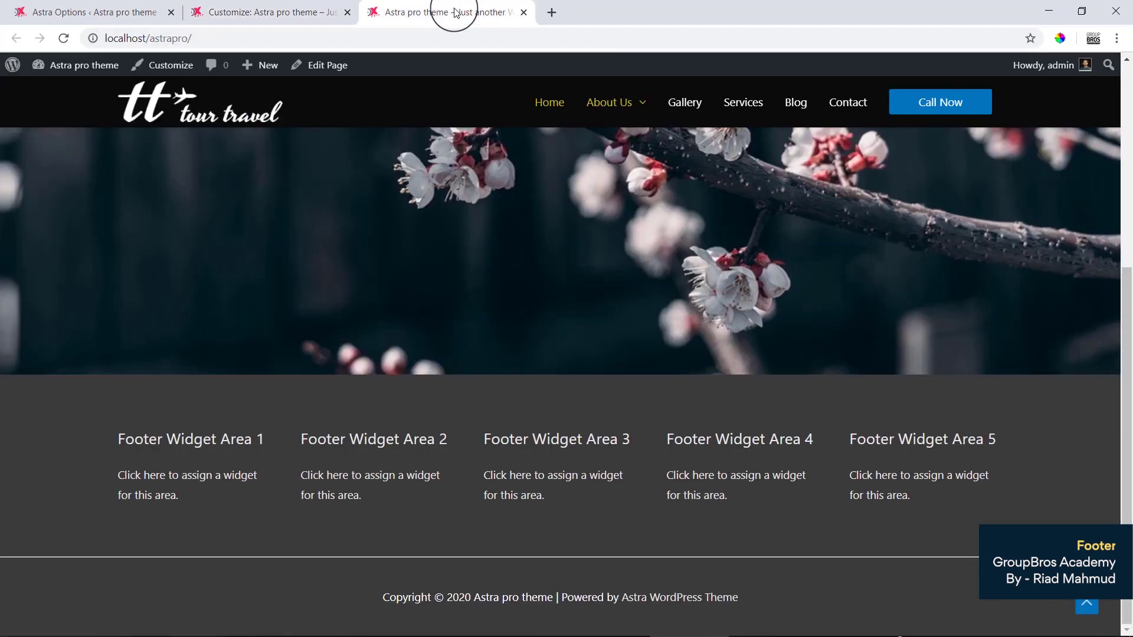
left_click(434, 36)
key("Return")
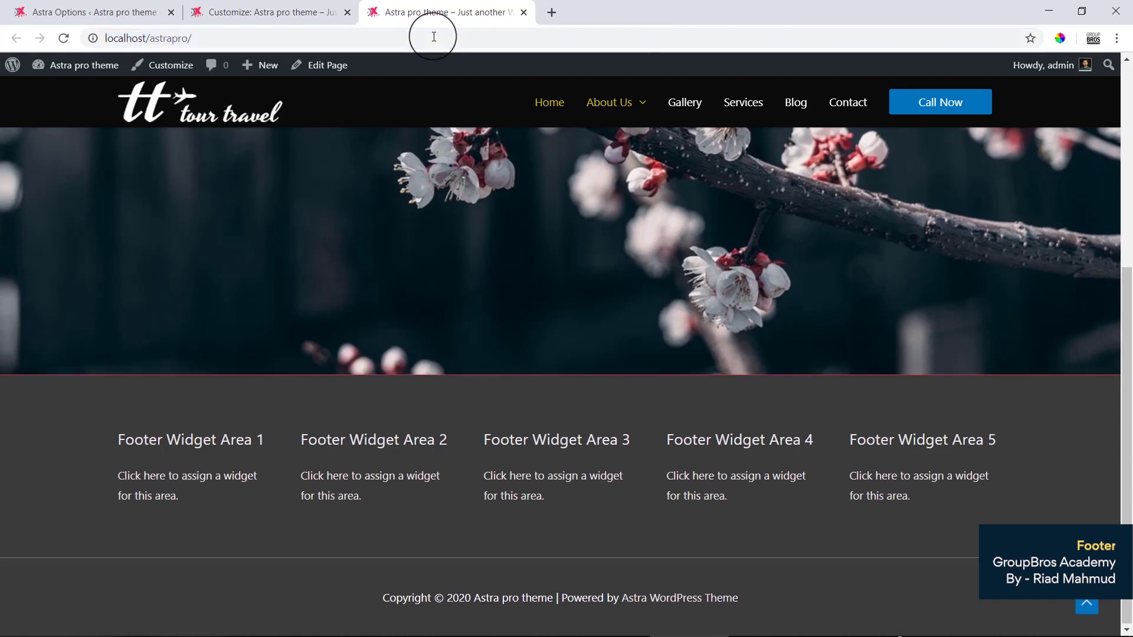
Set the footer widget area's background colour to near-black #0a0a0a
left_click(228, 12)
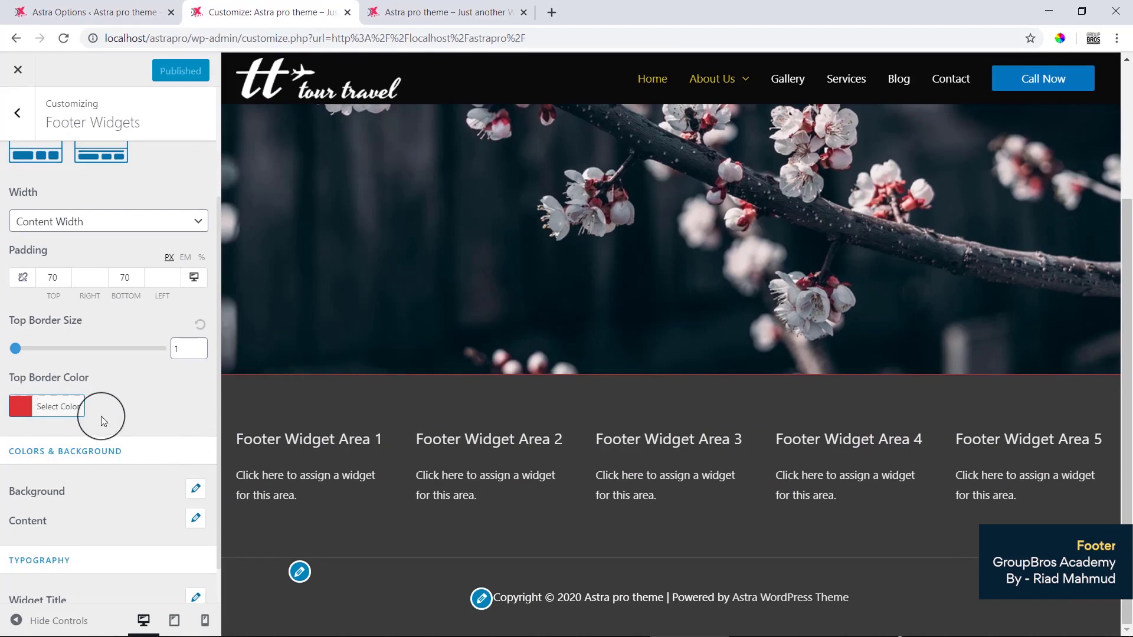
left_click_drag(11, 378, 127, 392)
left_click(136, 396)
left_click_drag(12, 455, 115, 459)
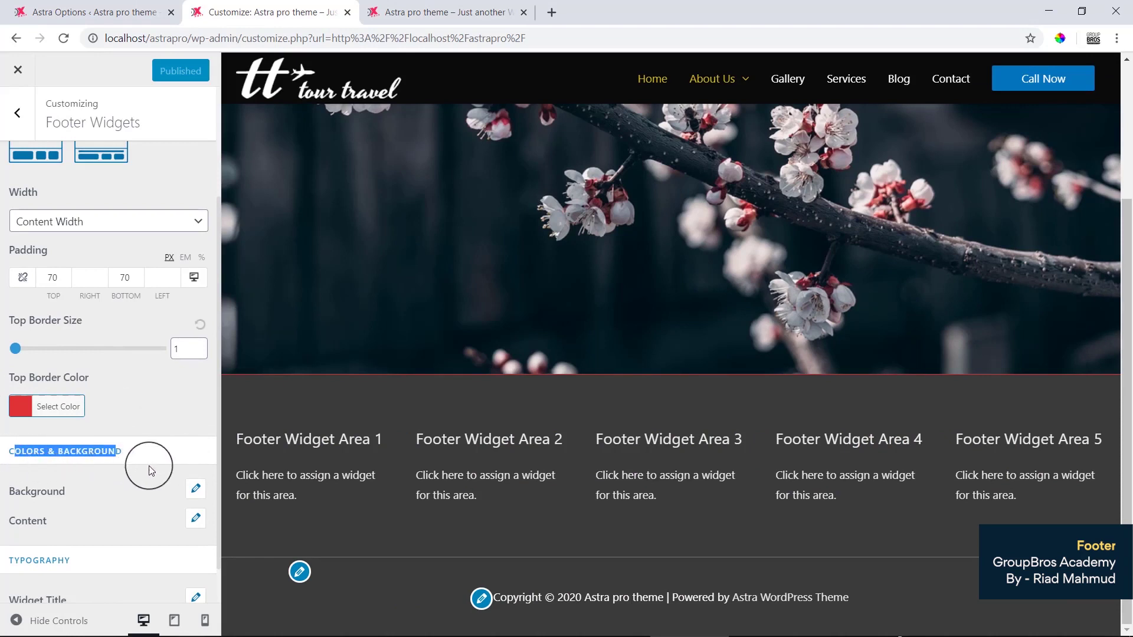
scroll(155, 457, "down", 1)
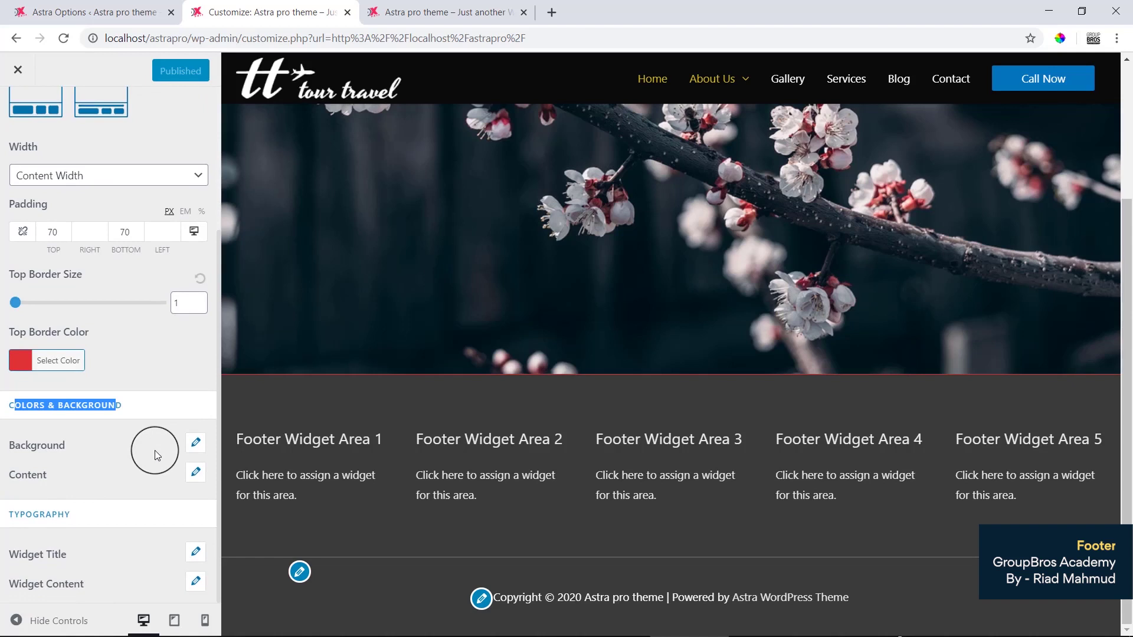
left_click(195, 442)
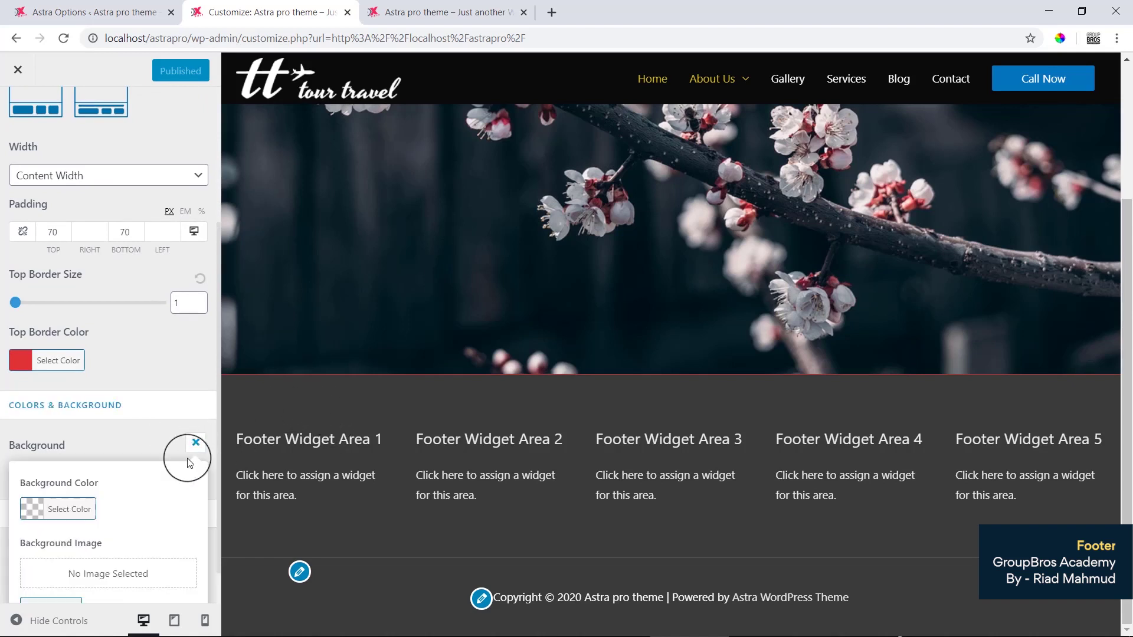
left_click(34, 470)
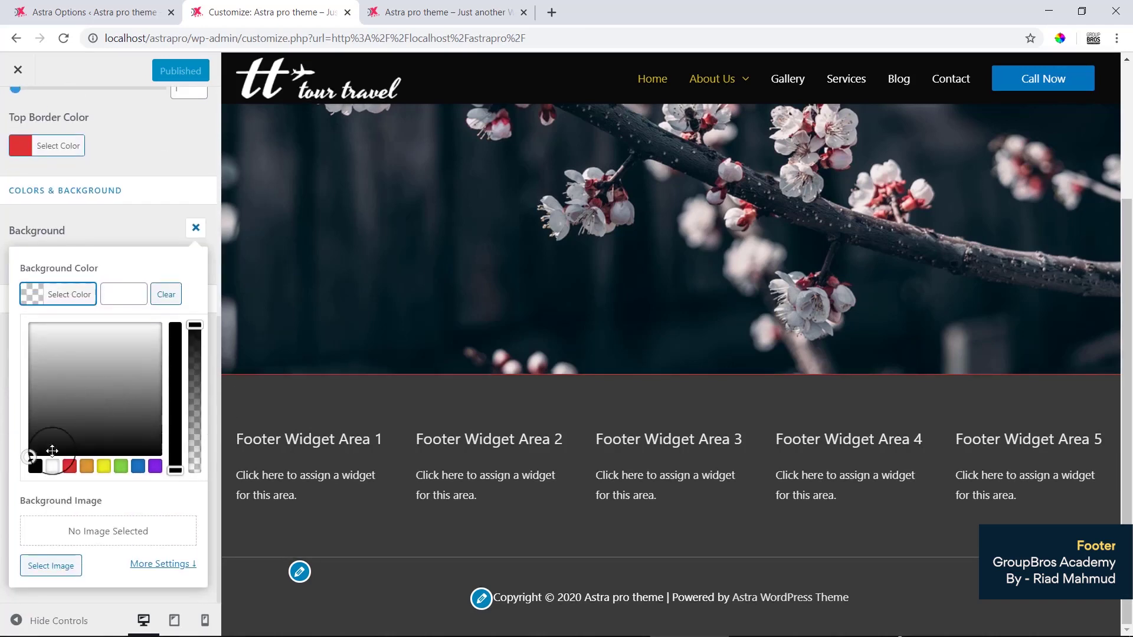
left_click(28, 453)
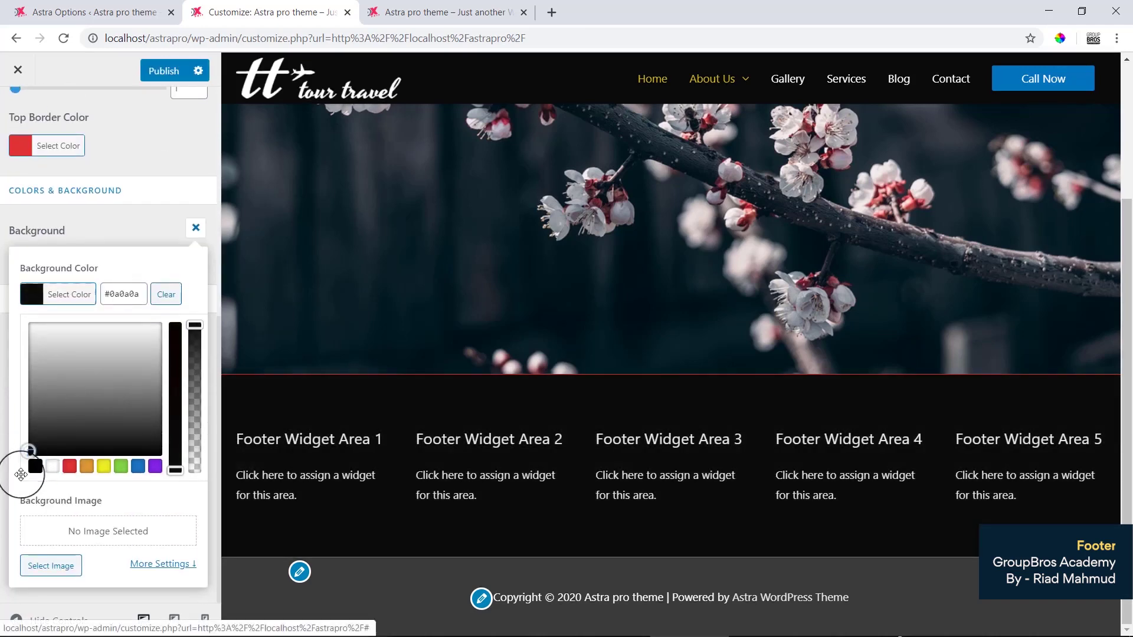
left_click(70, 304)
scroll(101, 369, "down", 1)
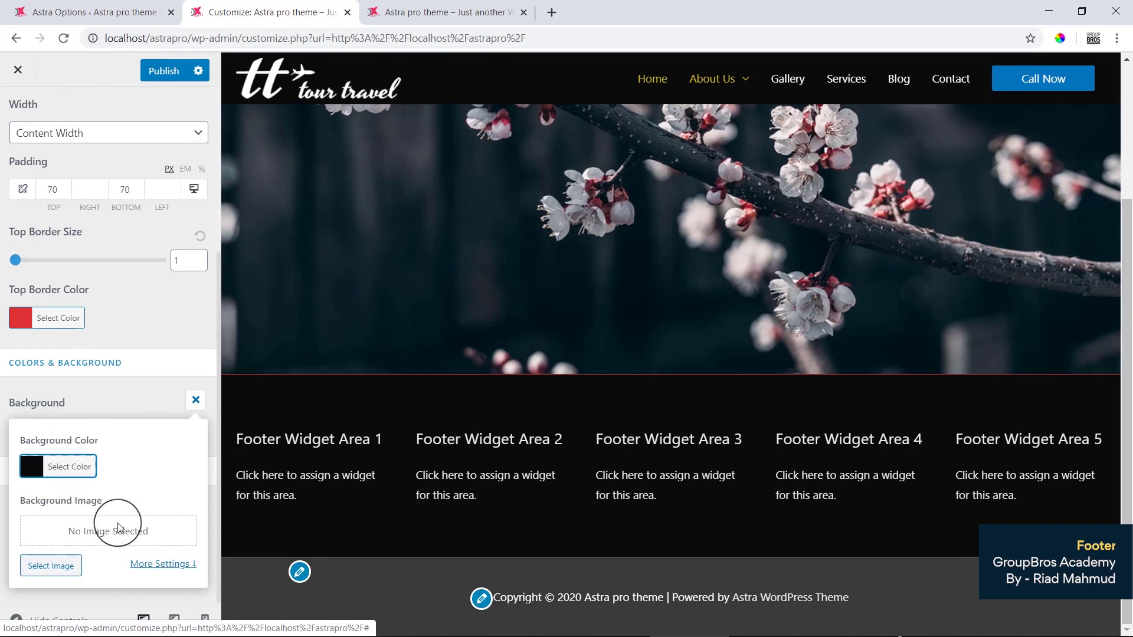
left_click(93, 384)
scroll(132, 448, "down", 1)
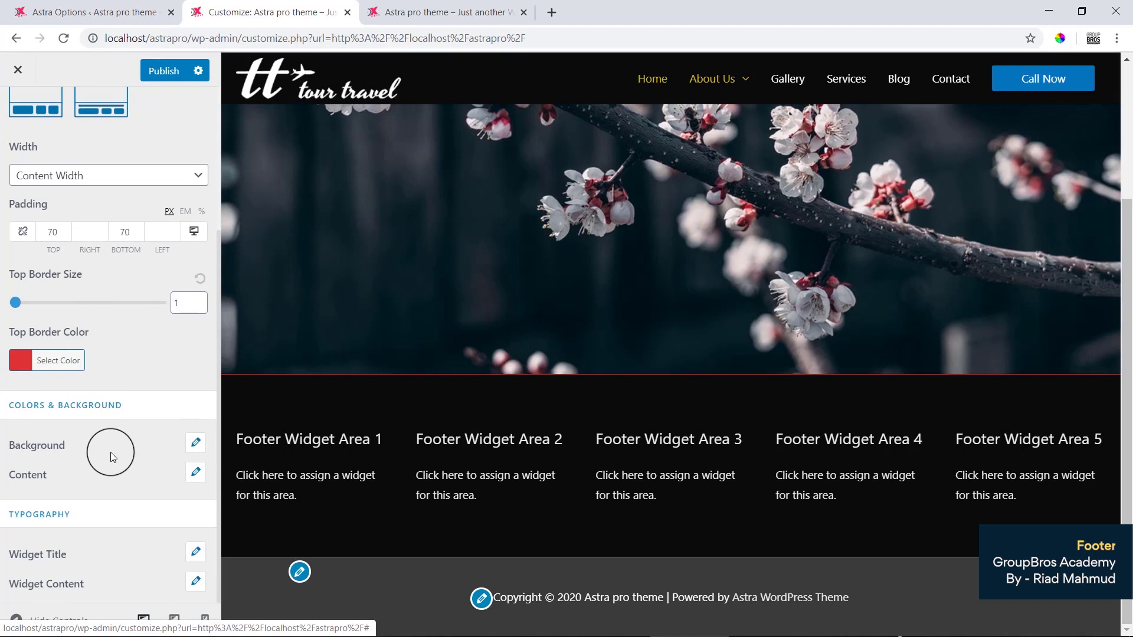
Set the widget title colour to red #dd3333 and try a brighter red widget text colour
left_click(207, 476)
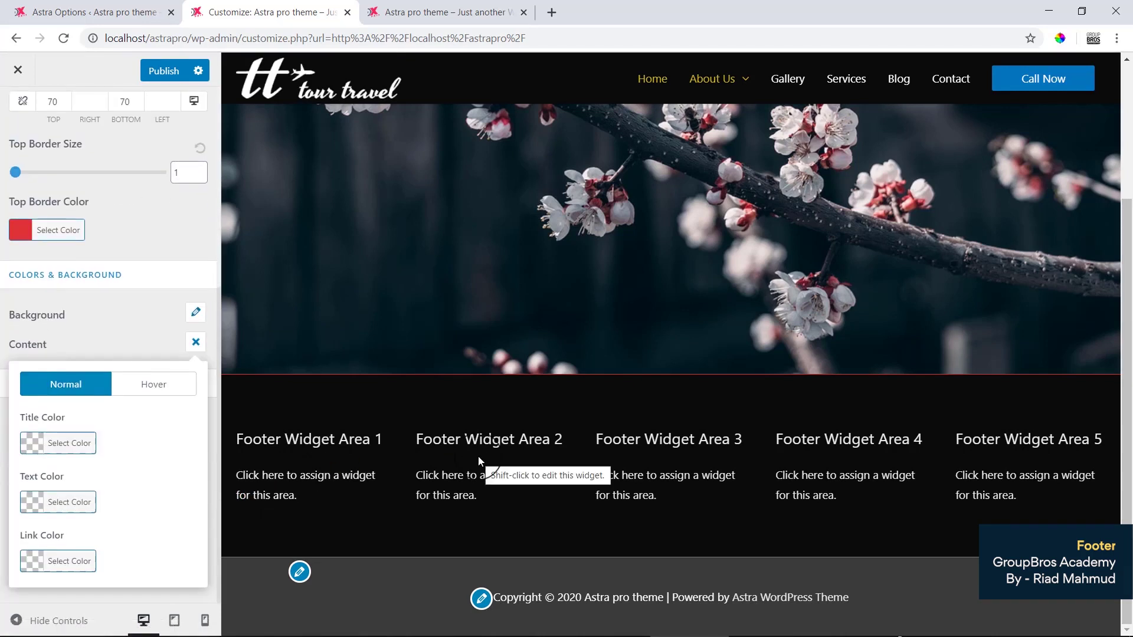
left_click(37, 450)
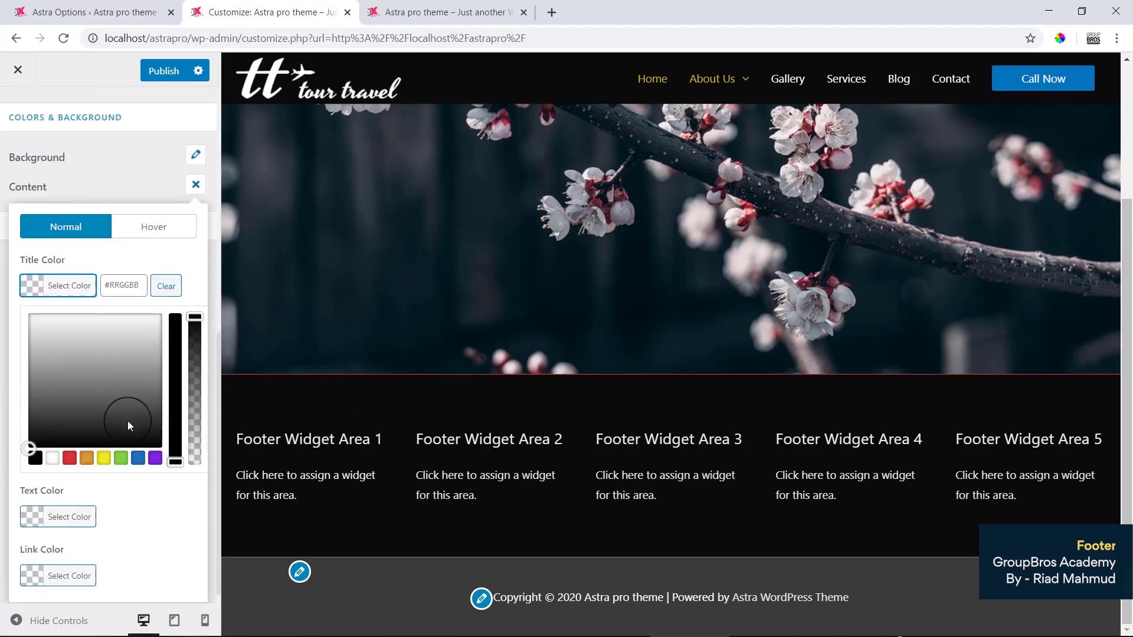
left_click(71, 446)
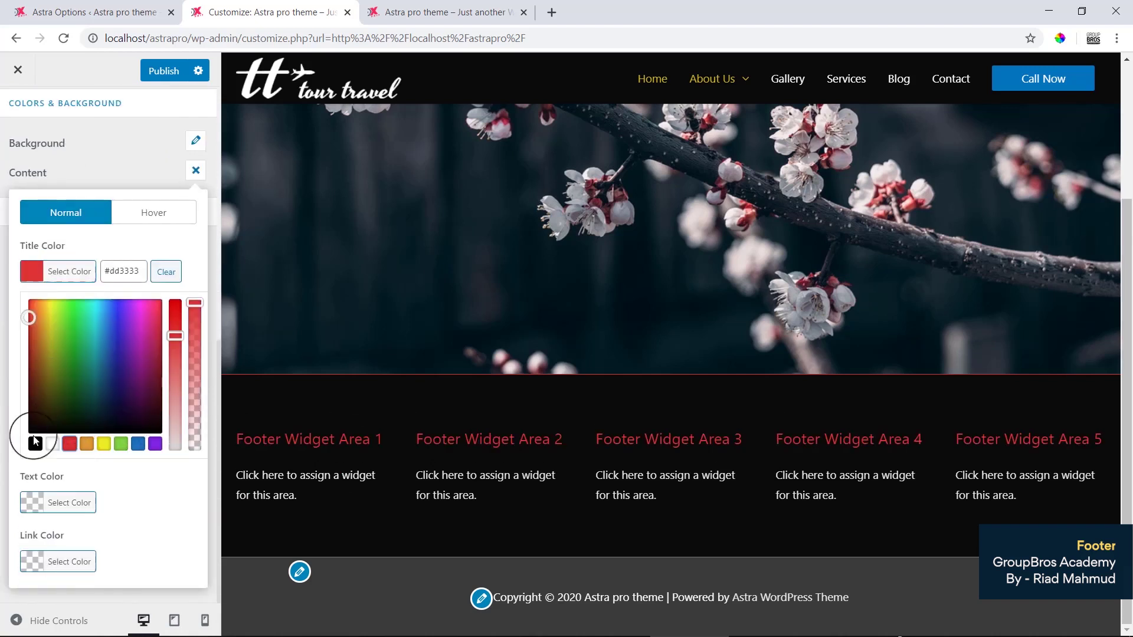
left_click(62, 503)
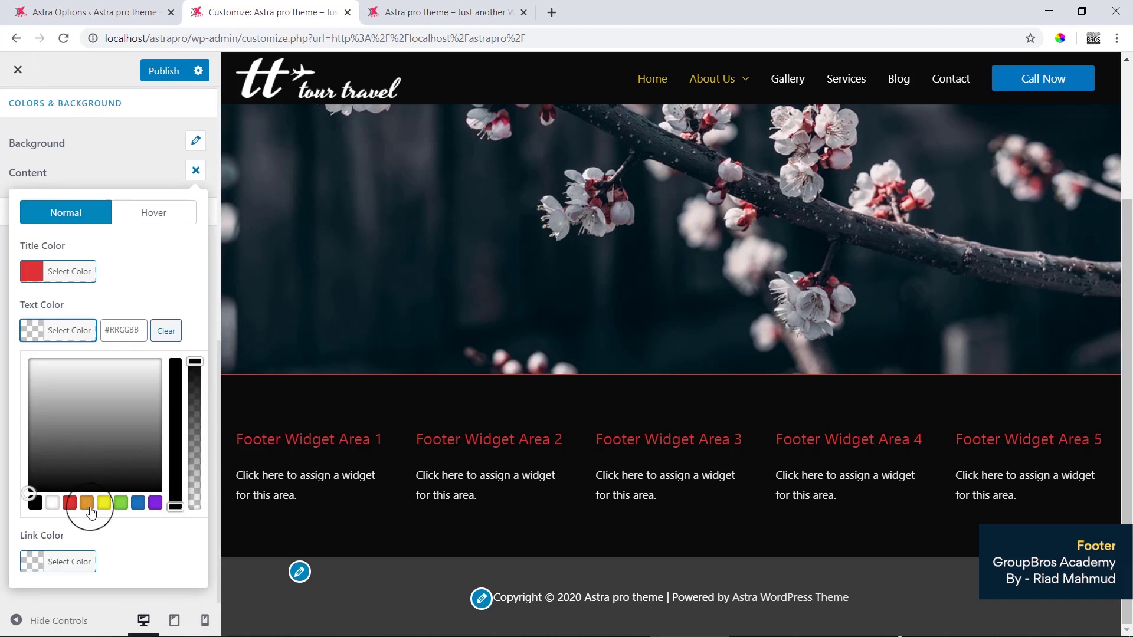
left_click(69, 503)
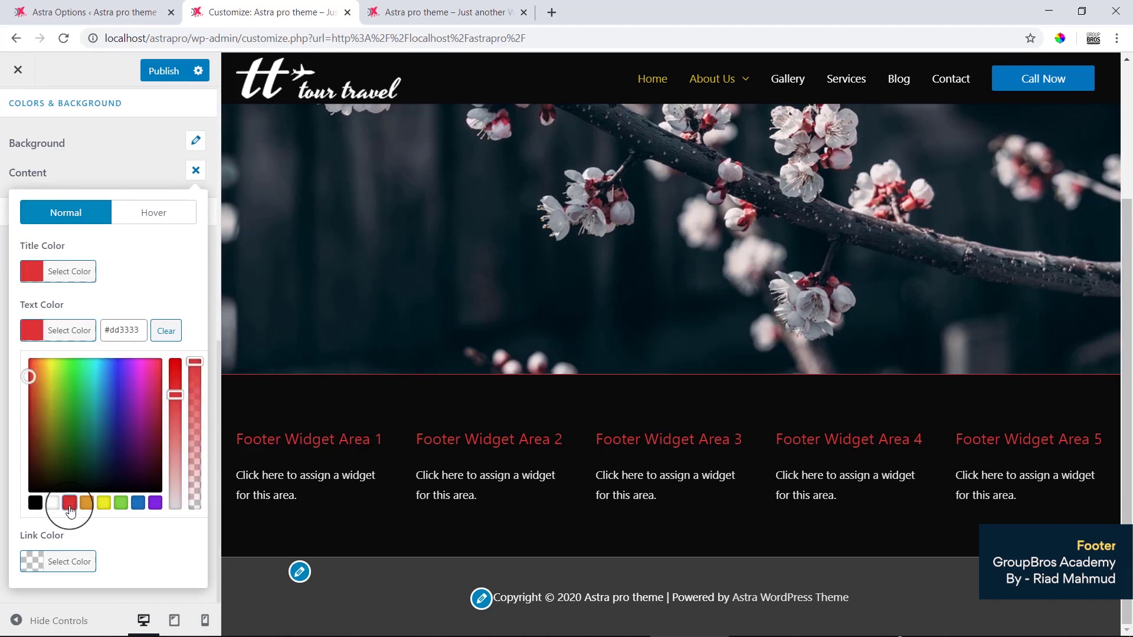
left_click_drag(66, 451, 10, 361)
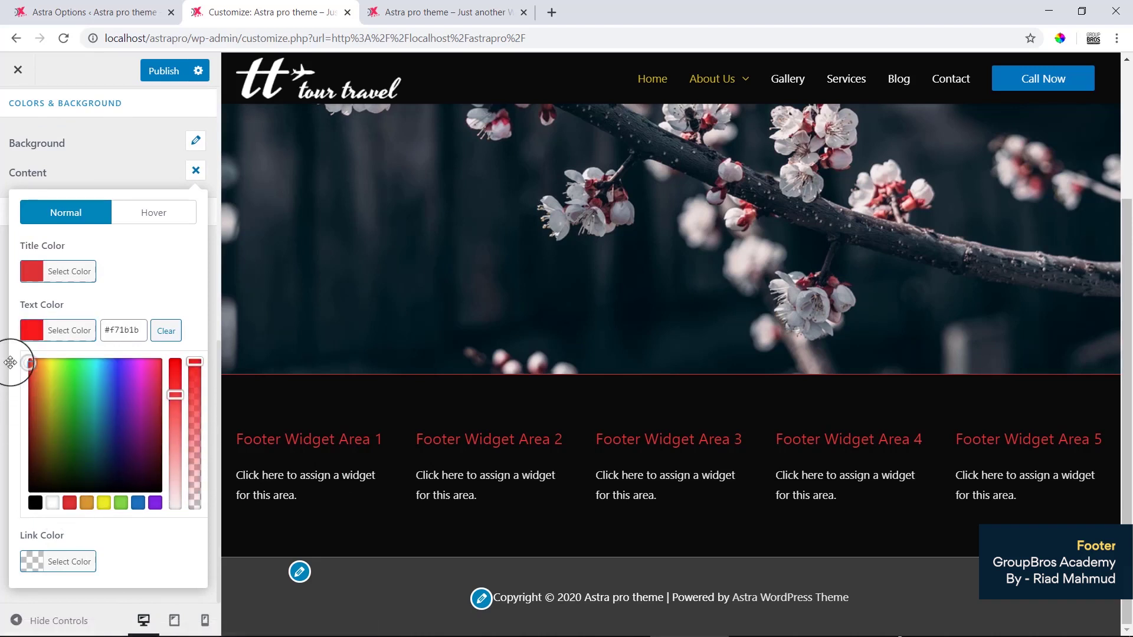
left_click(47, 504)
Clear the widget text and title colours back to their defaults
scroll(73, 576, "down", 1)
left_click(76, 561)
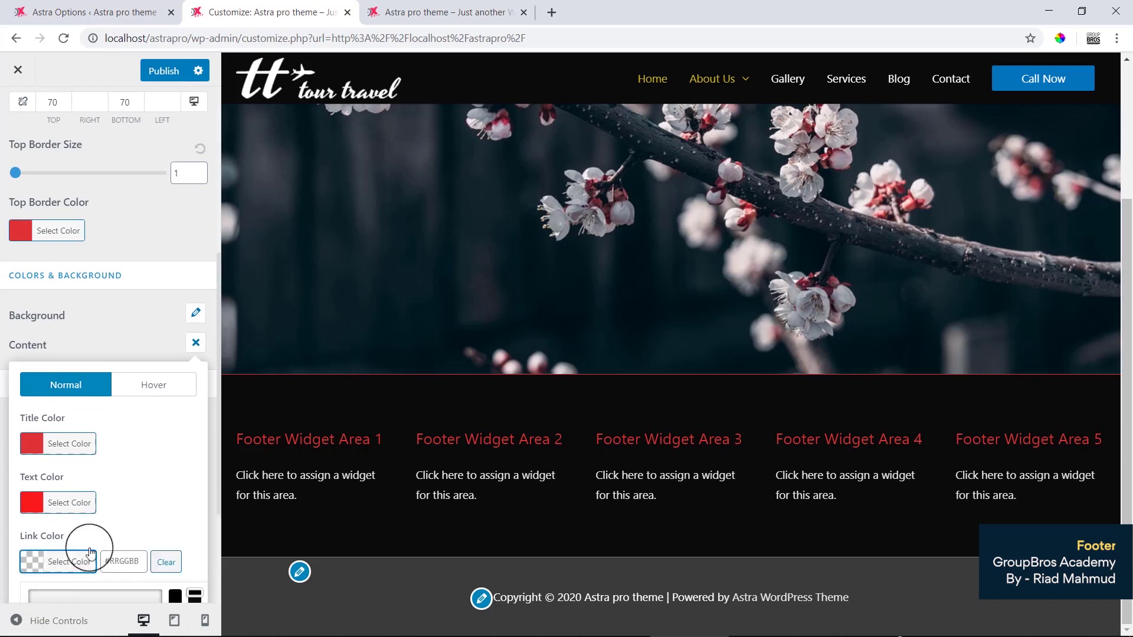
scroll(88, 531, "down", 3)
left_click(70, 390)
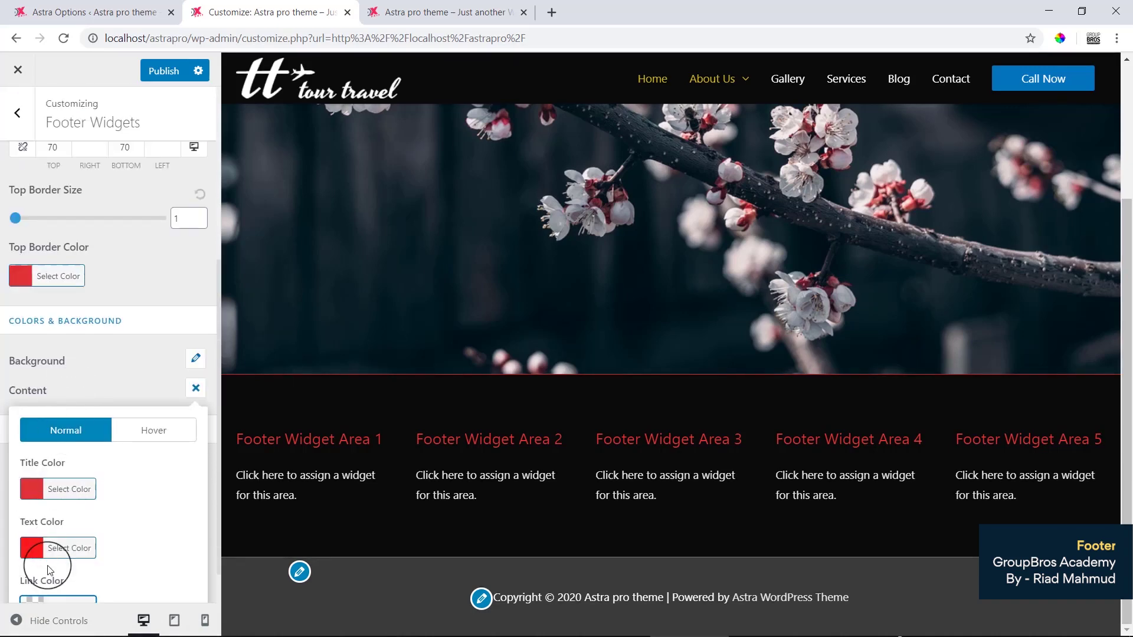
left_click(70, 547)
scroll(72, 543, "down", 3)
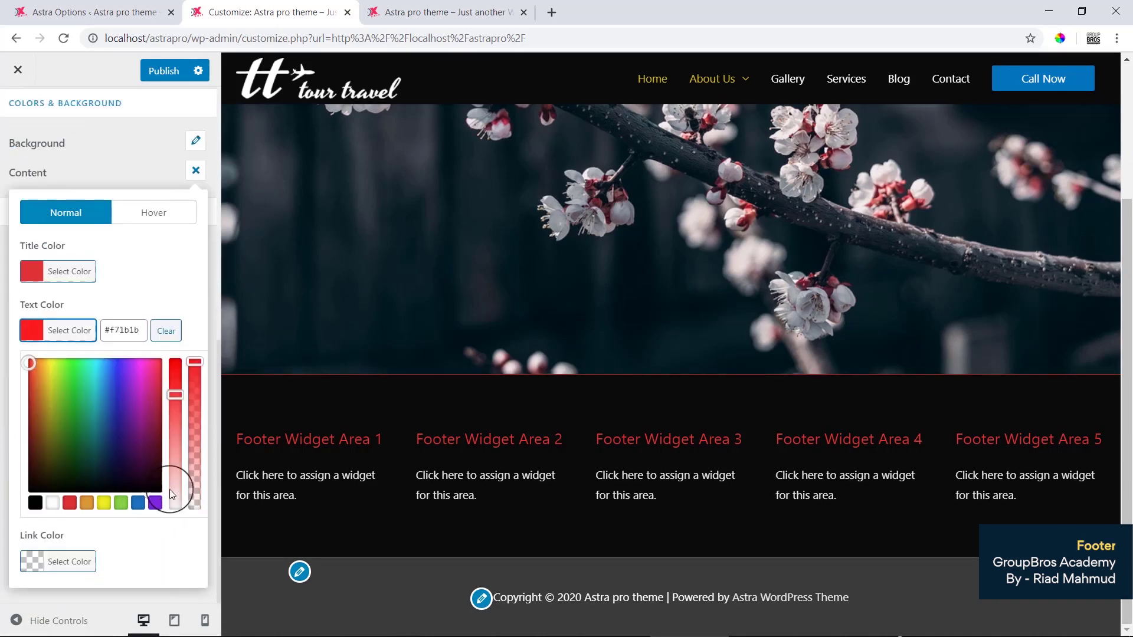
left_click(166, 332)
left_click(72, 328)
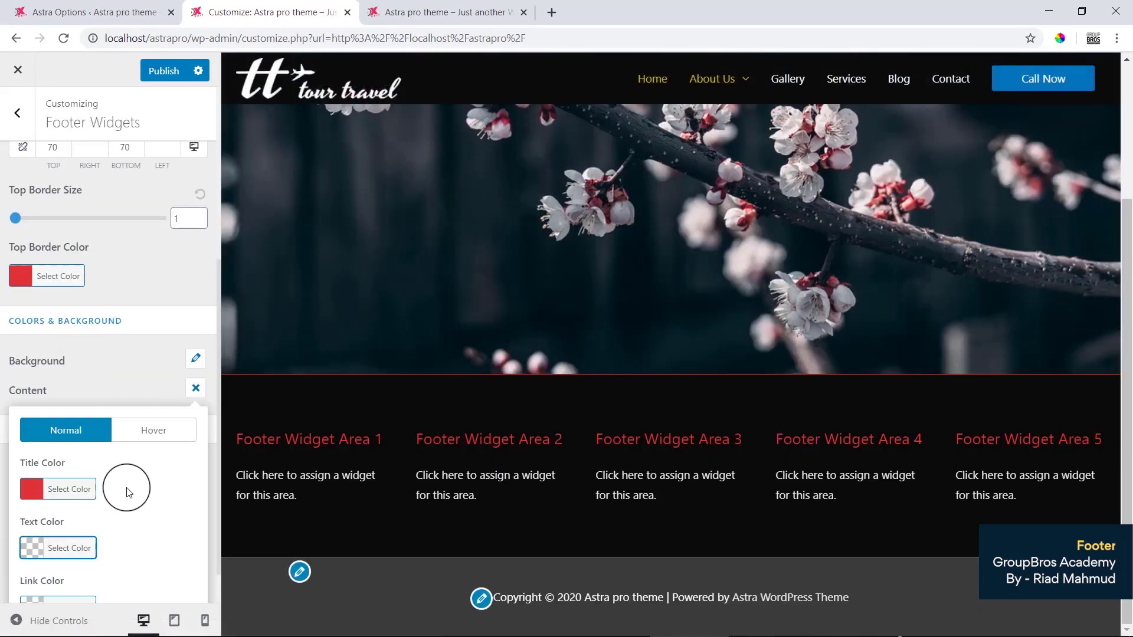
left_click(68, 494)
left_click(167, 491)
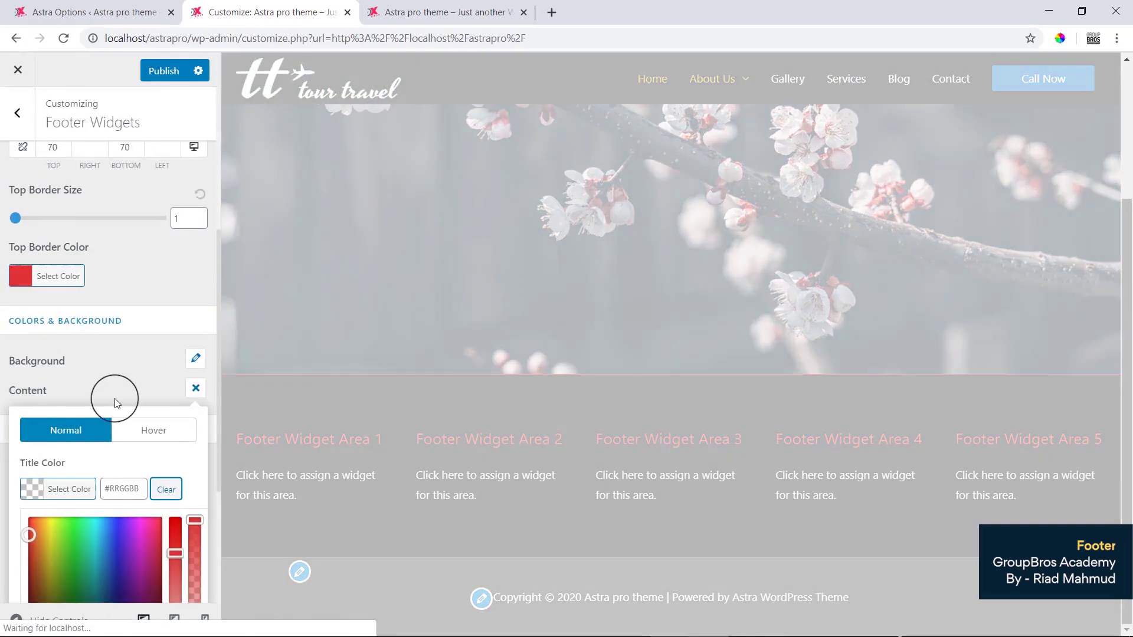
left_click(115, 401)
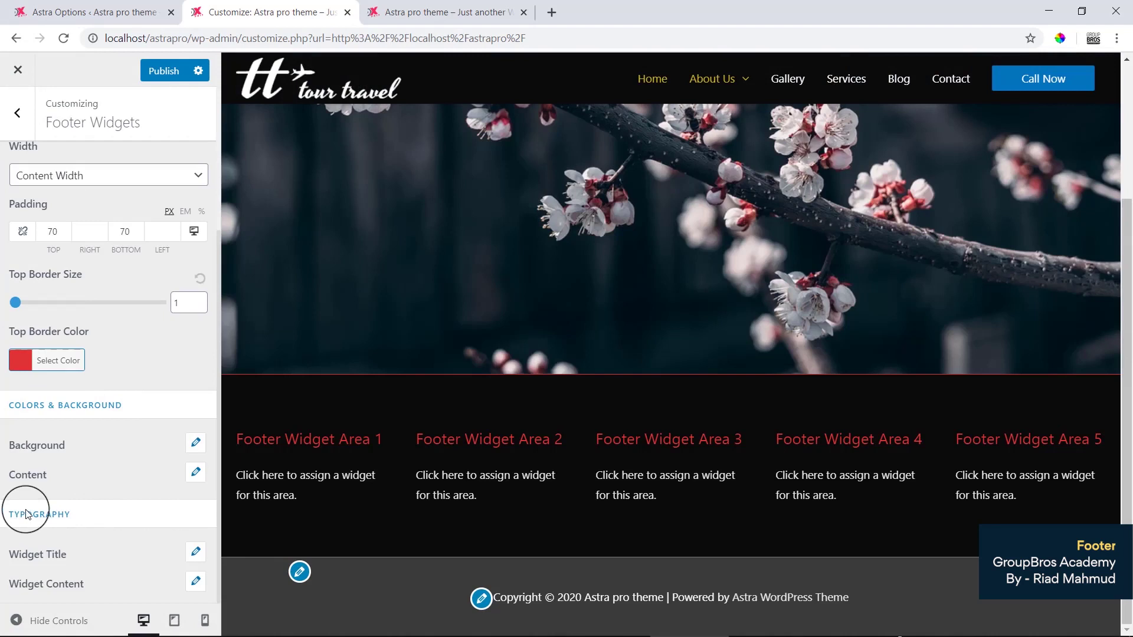
double_click(9, 525)
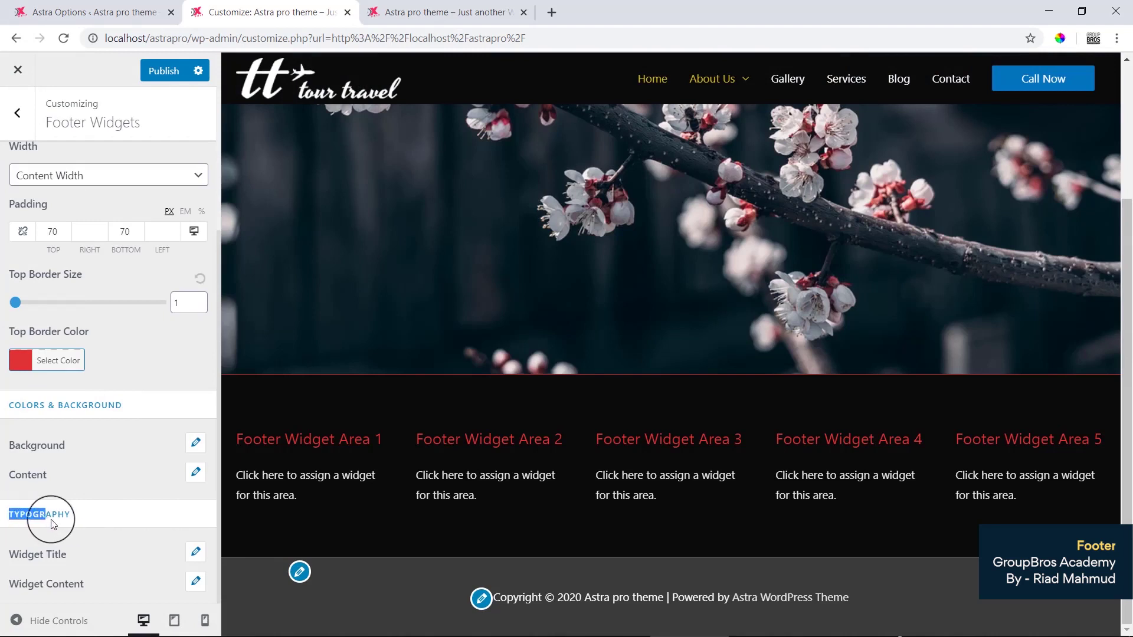
left_click(84, 525)
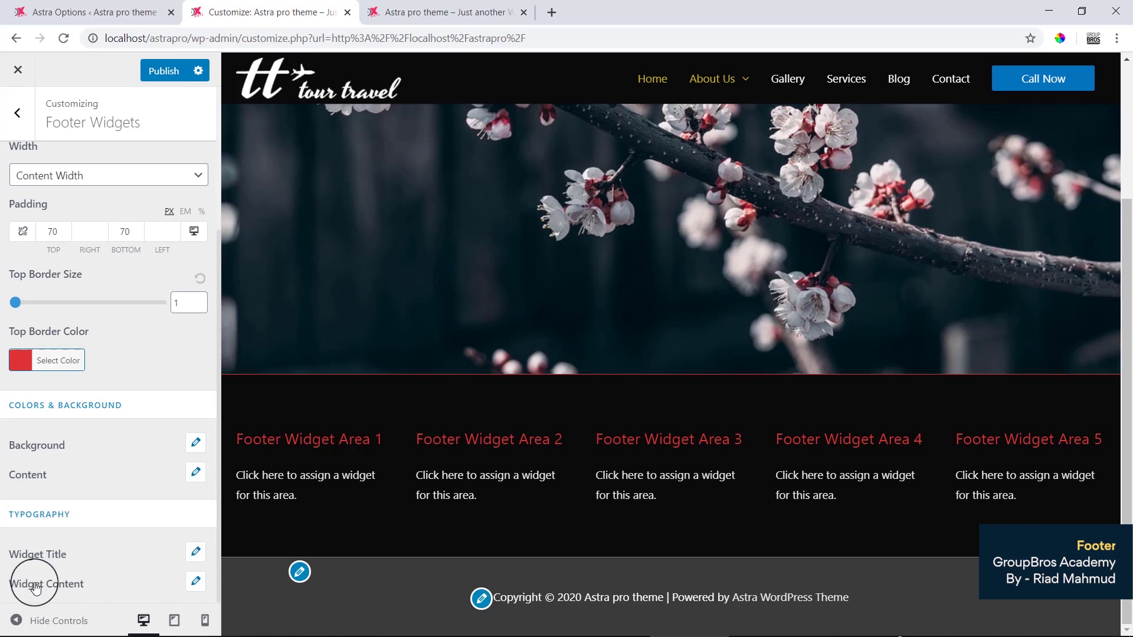
left_click(194, 584)
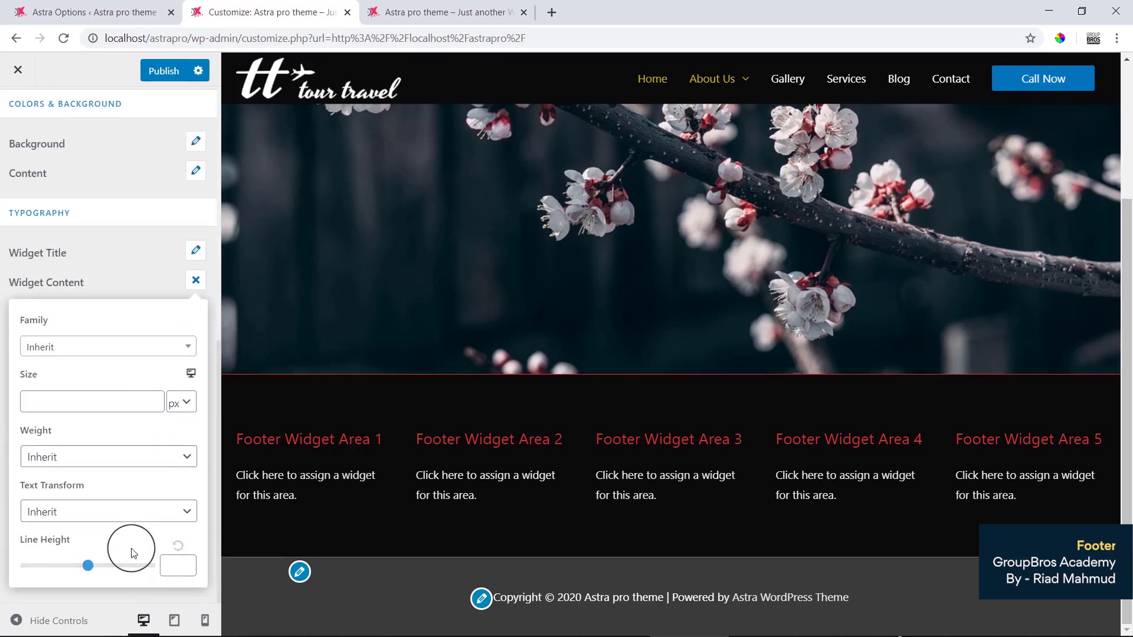
left_click(122, 275)
scroll(135, 289, "up", 3)
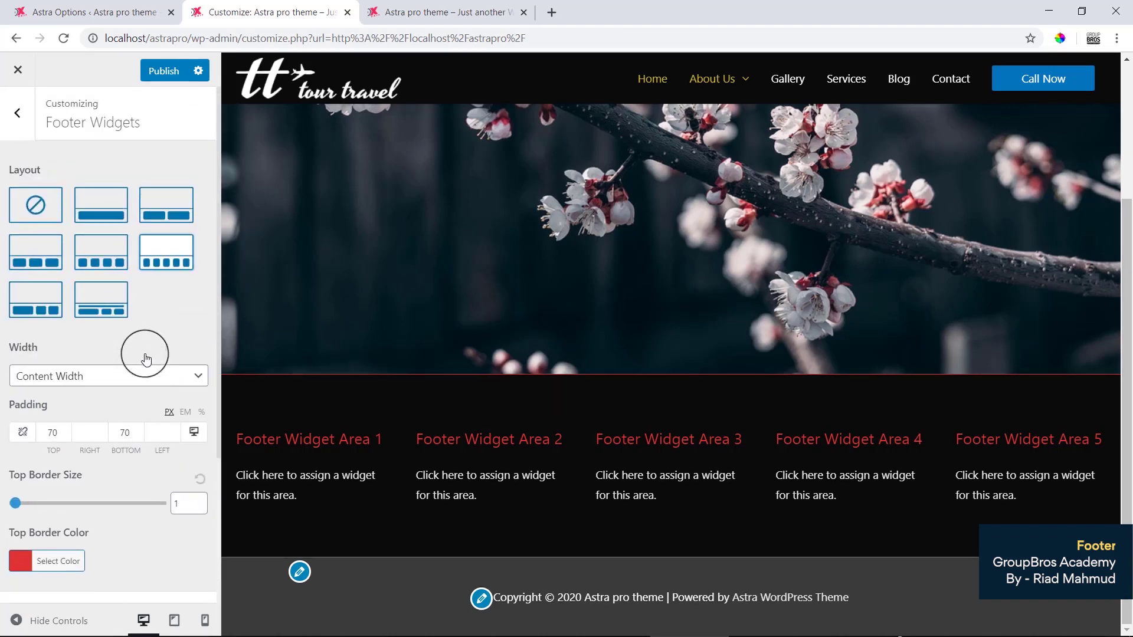
Switch the Footer Bar to Layout 2, leaving Section 2 set to None
left_click(13, 130)
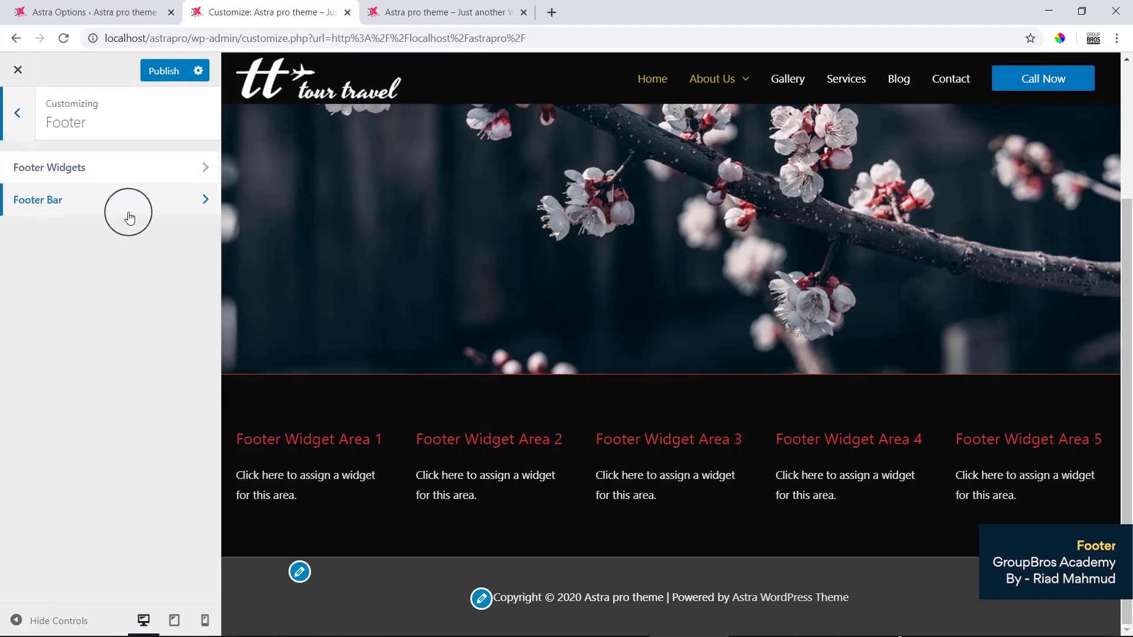
left_click(146, 217)
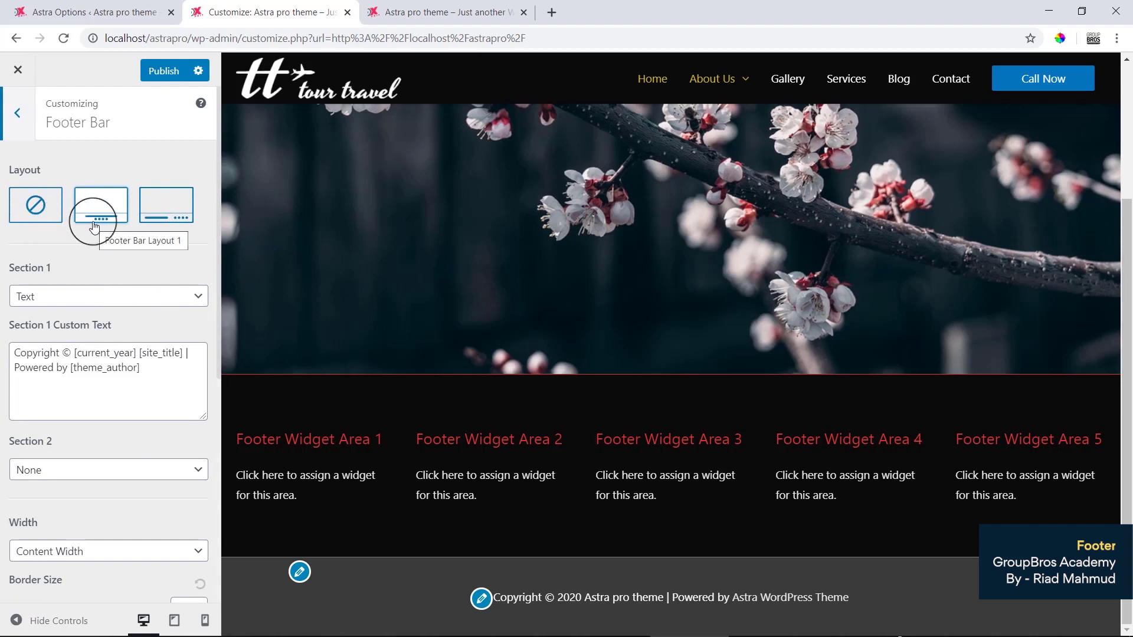
left_click(163, 222)
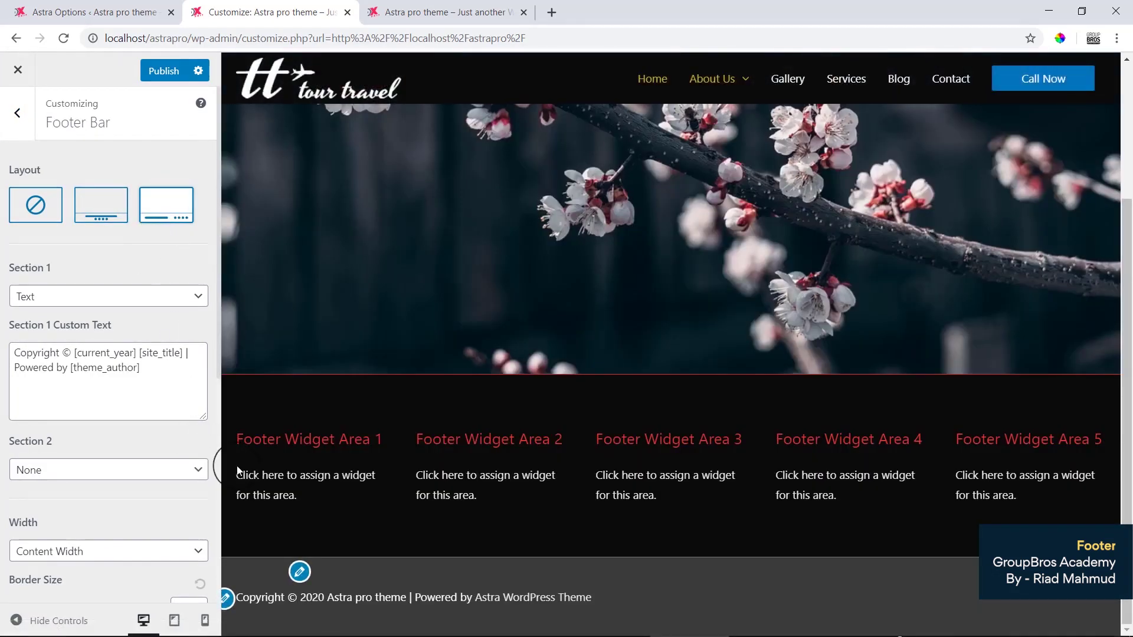
left_click(85, 472)
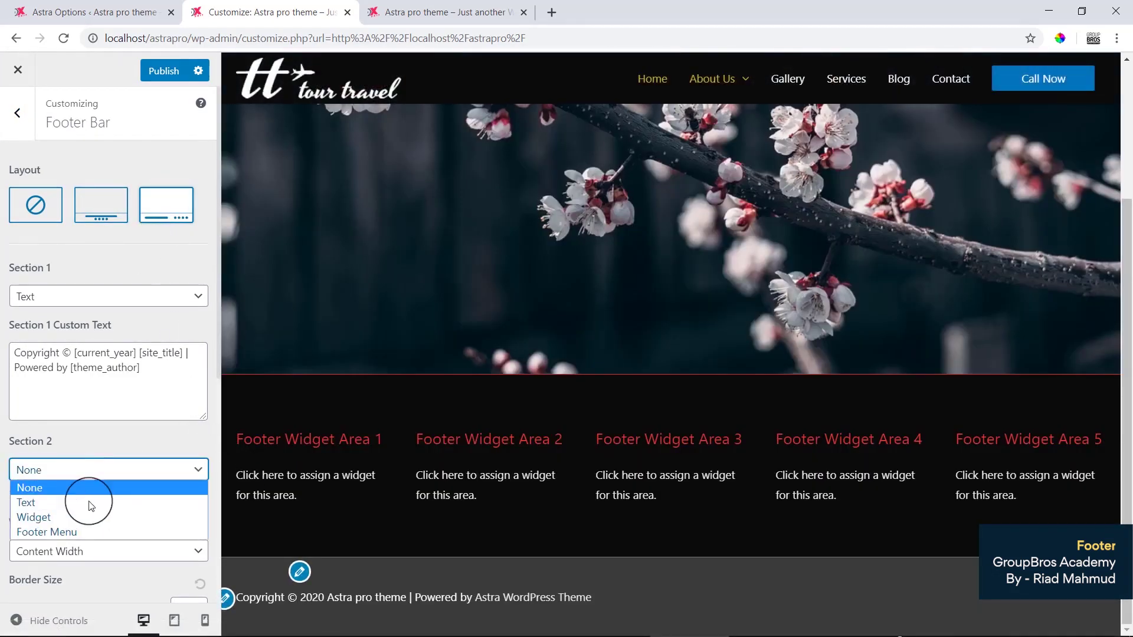
left_click(99, 446)
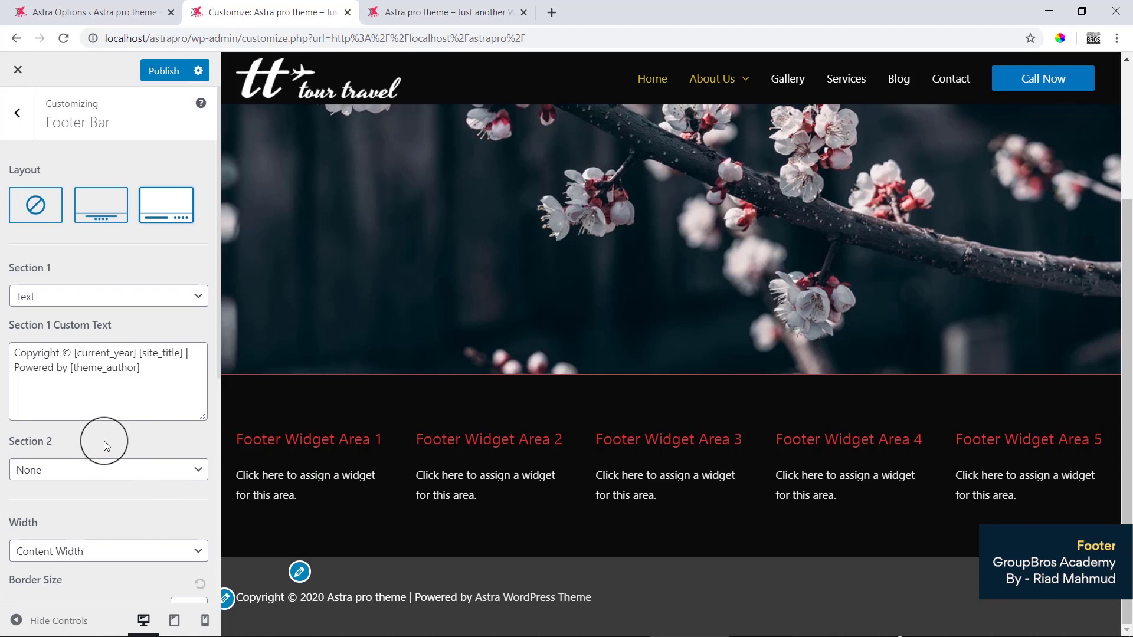
scroll(115, 452, "down", 4)
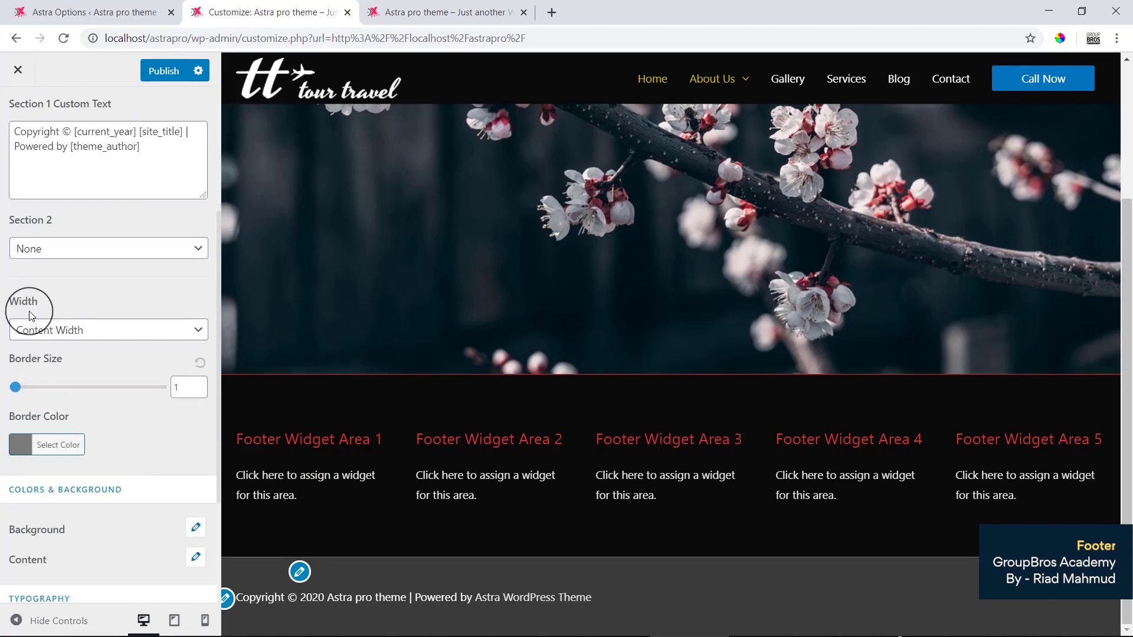
scroll(79, 355, "up", 4)
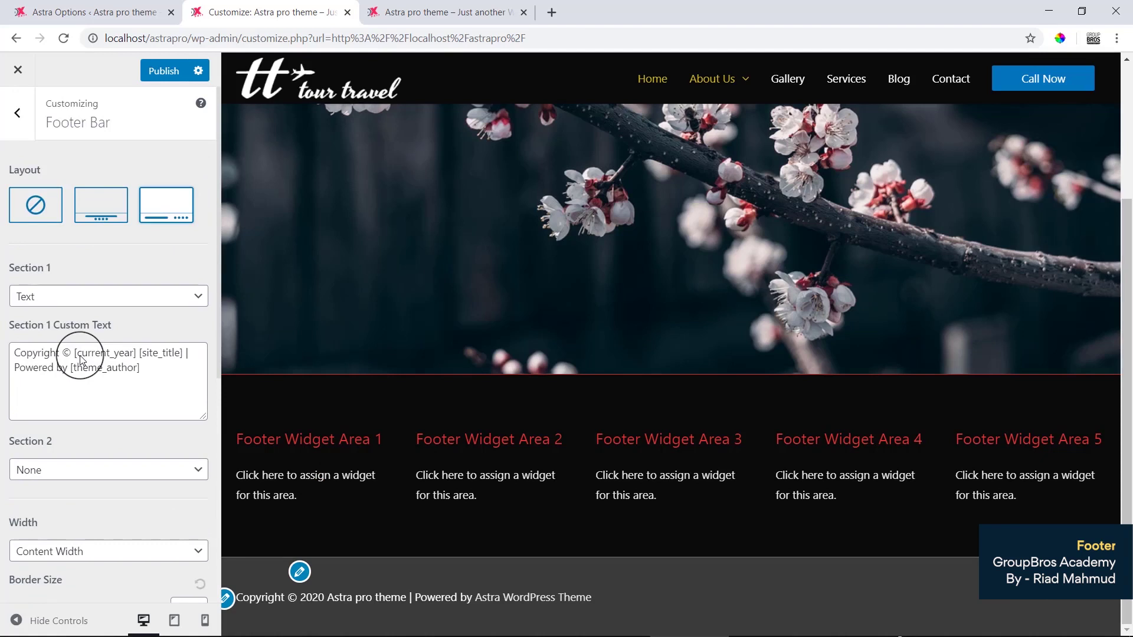
scroll(80, 355, "down", 7)
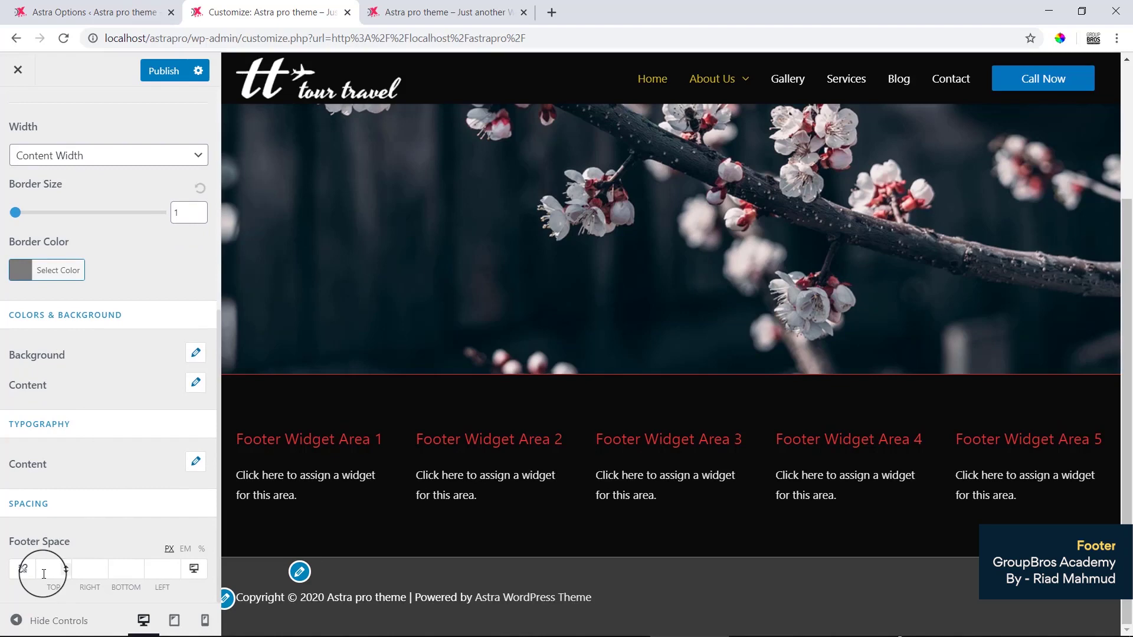
Enter 5 for both the top and bottom Footer Space of the footer bar
type("0")
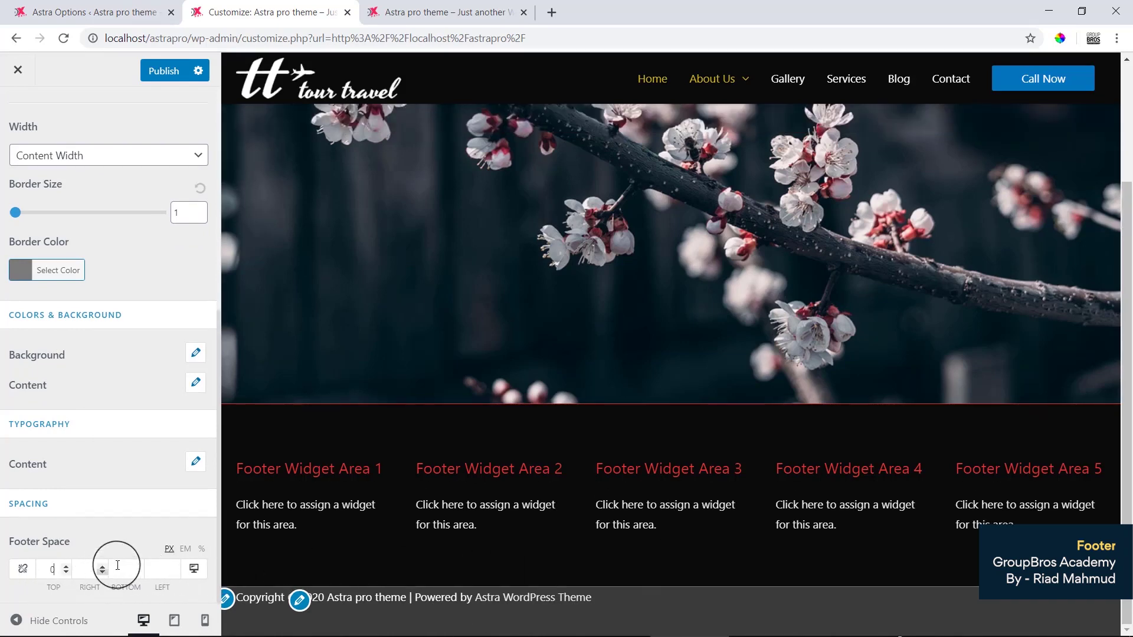
left_click(118, 566)
type("0")
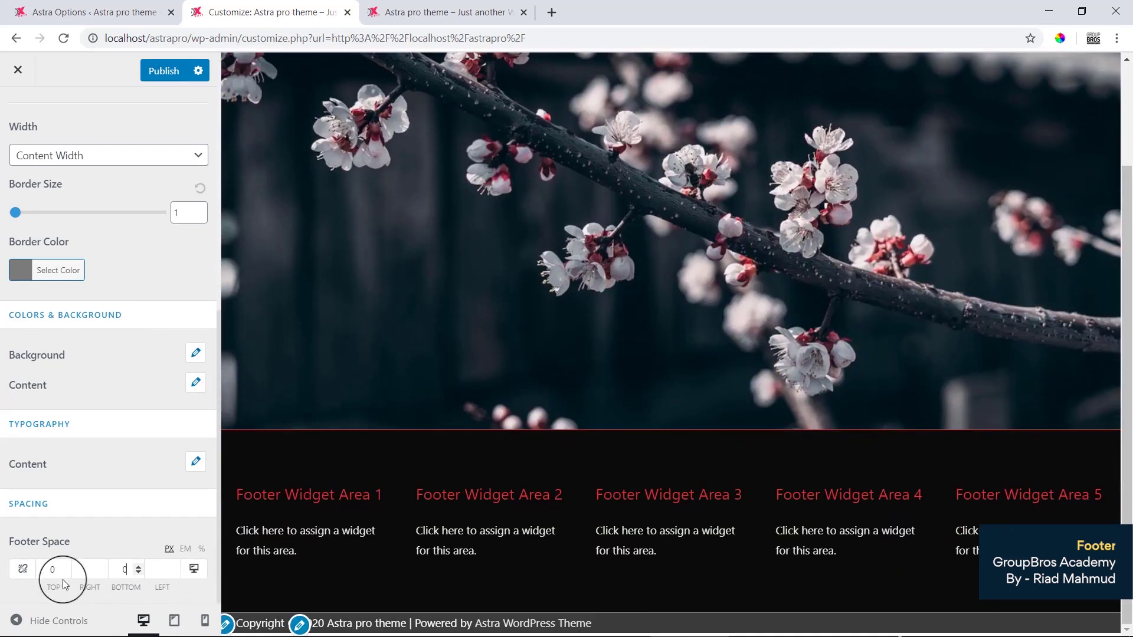
left_click(48, 571)
left_click_drag(47, 570, 55, 573)
type("5")
double_click(124, 570)
type("5")
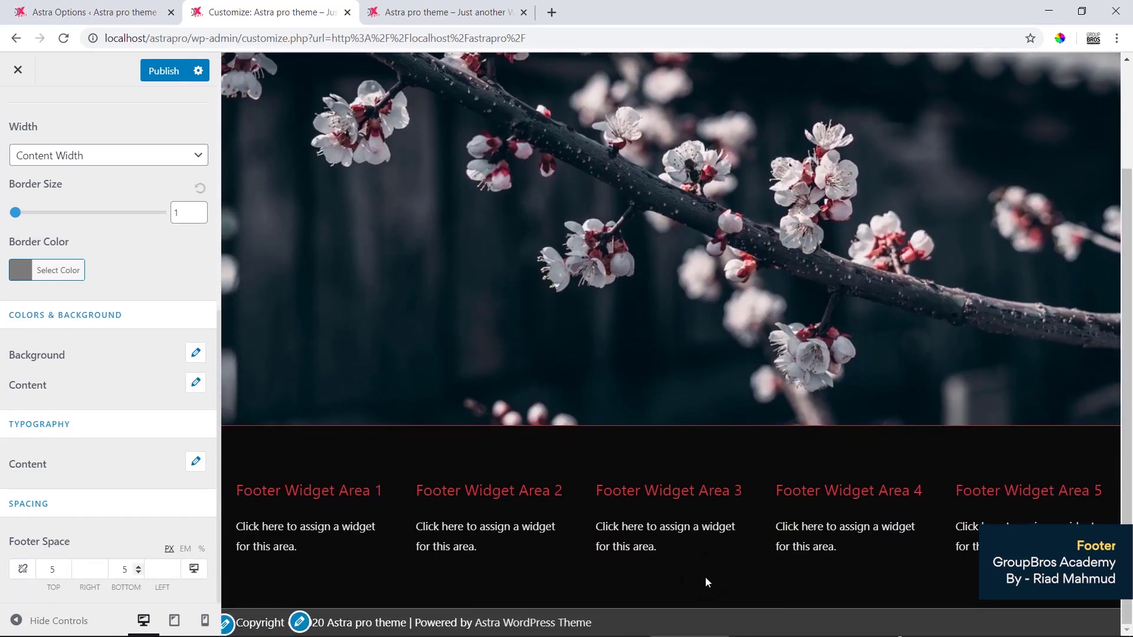
scroll(24, 116, "up", 7)
Switch the Footer Bar back to the centered Layout 1
left_click(29, 113)
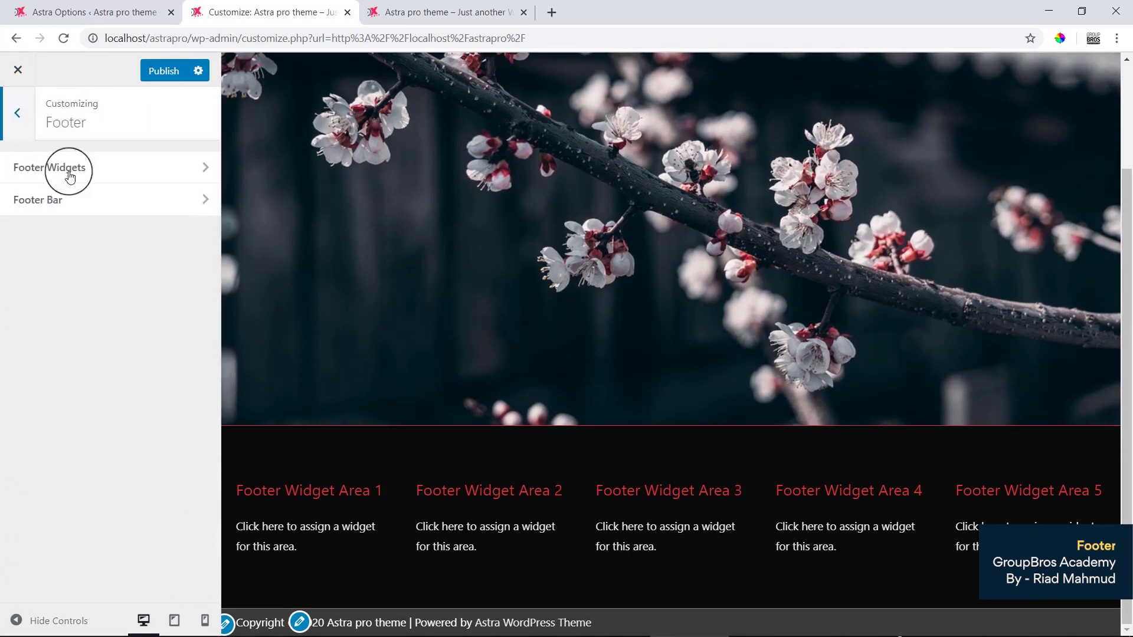
left_click(81, 208)
left_click(100, 219)
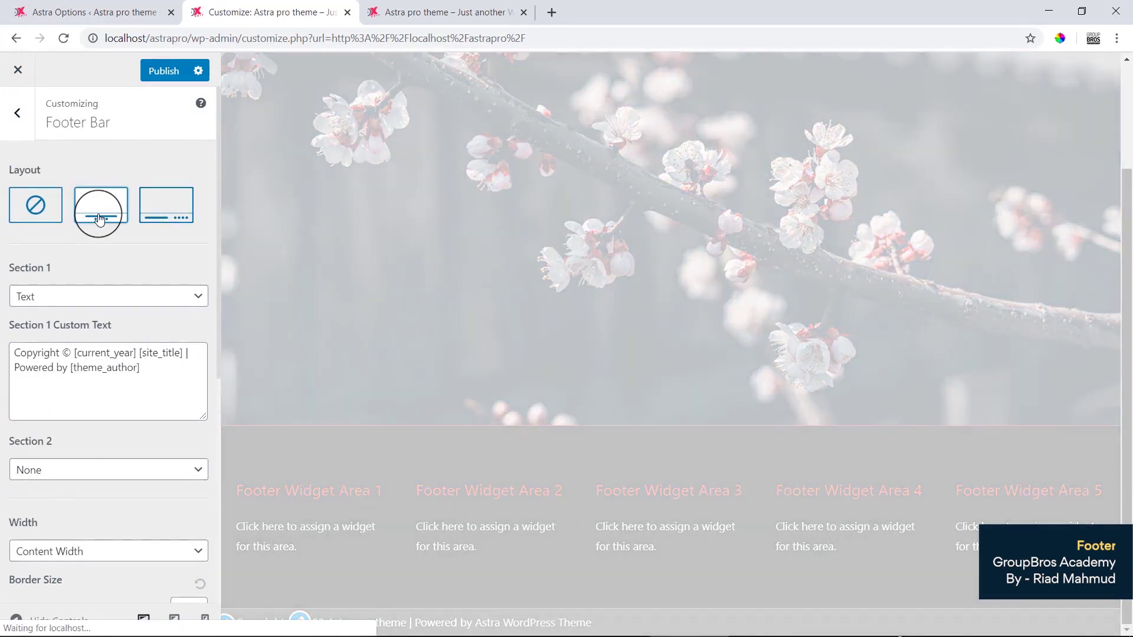
Set the footer bar's background colour to black
scroll(73, 387, "down", 6)
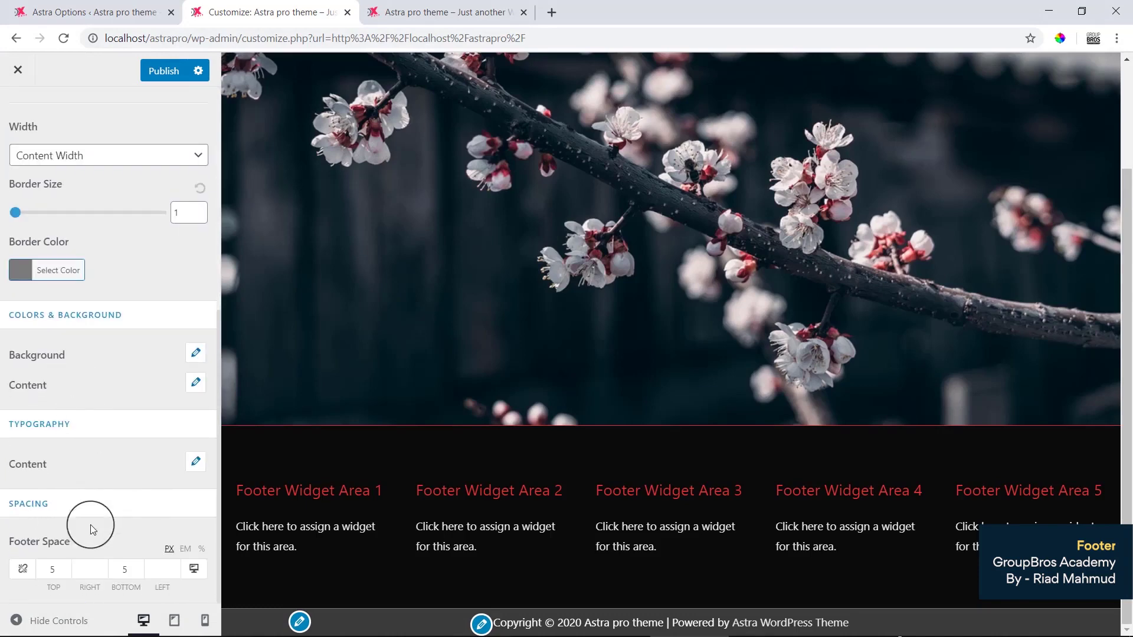
left_click(196, 354)
left_click(70, 418)
scroll(97, 452, "down", 2)
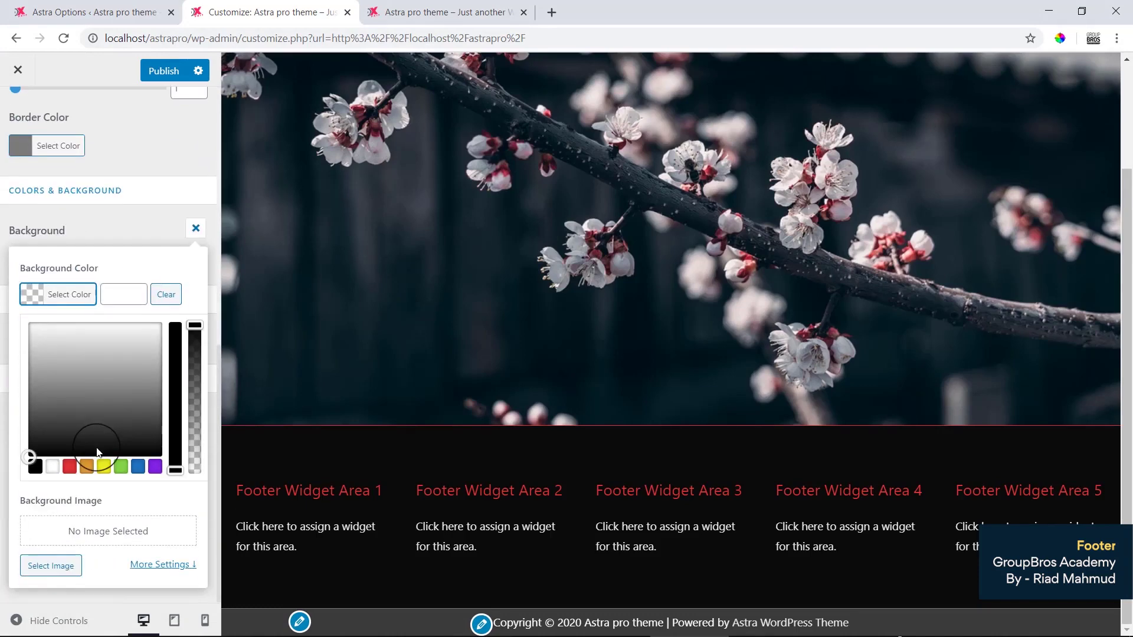
left_click(35, 466)
left_click(301, 515)
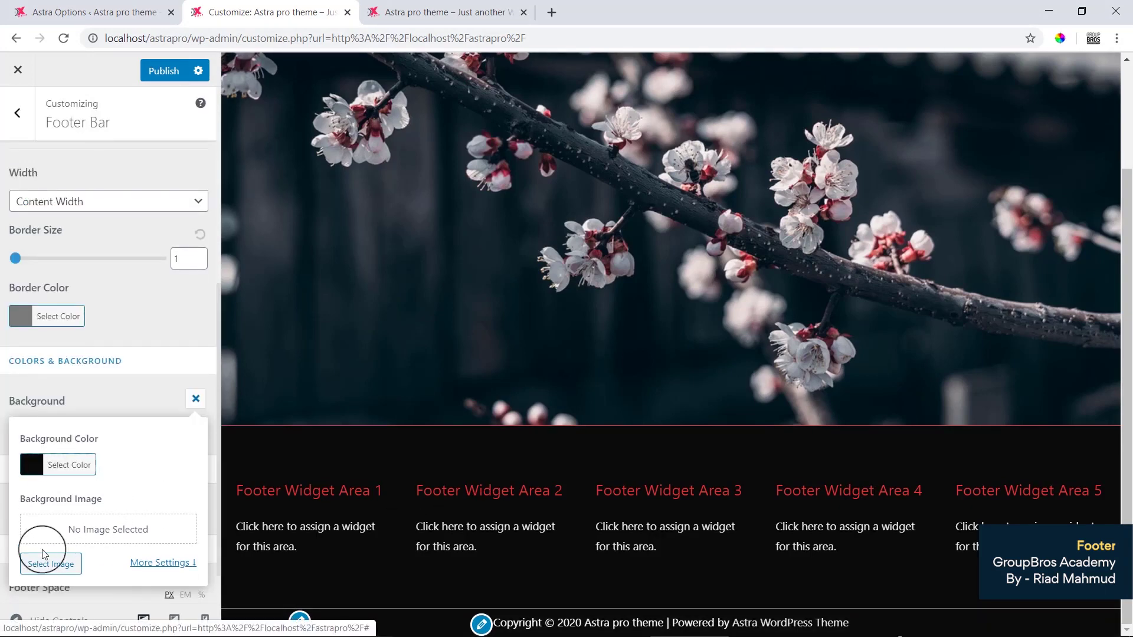
Publish the footer changes, check the near-black footer on the reloaded live site, then return to the Customizer
left_click(158, 76)
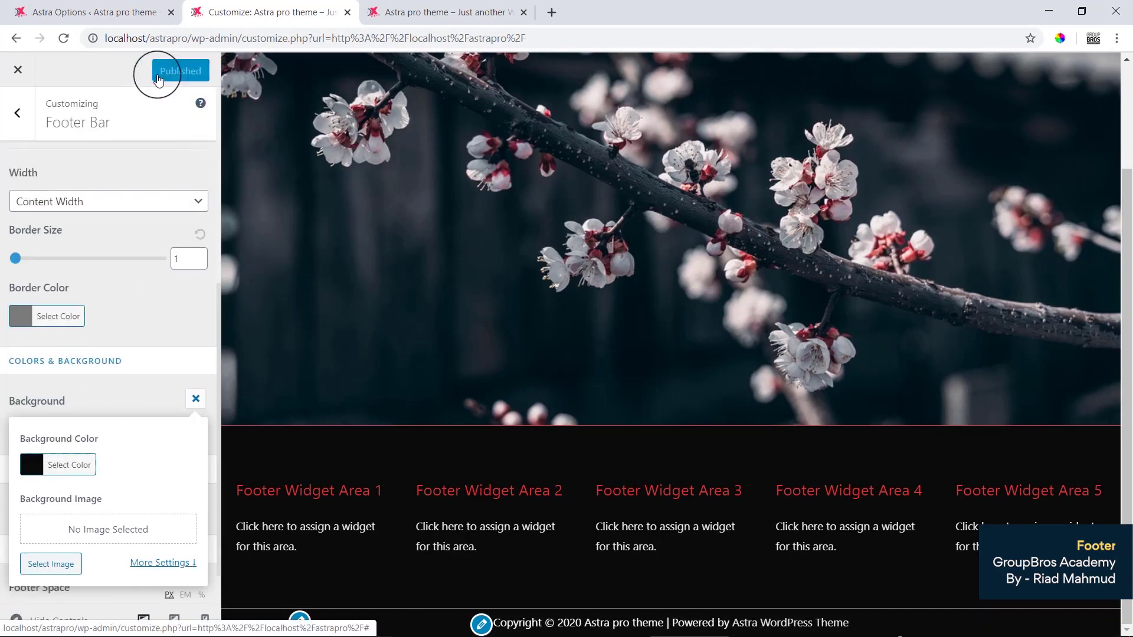
left_click(420, 11)
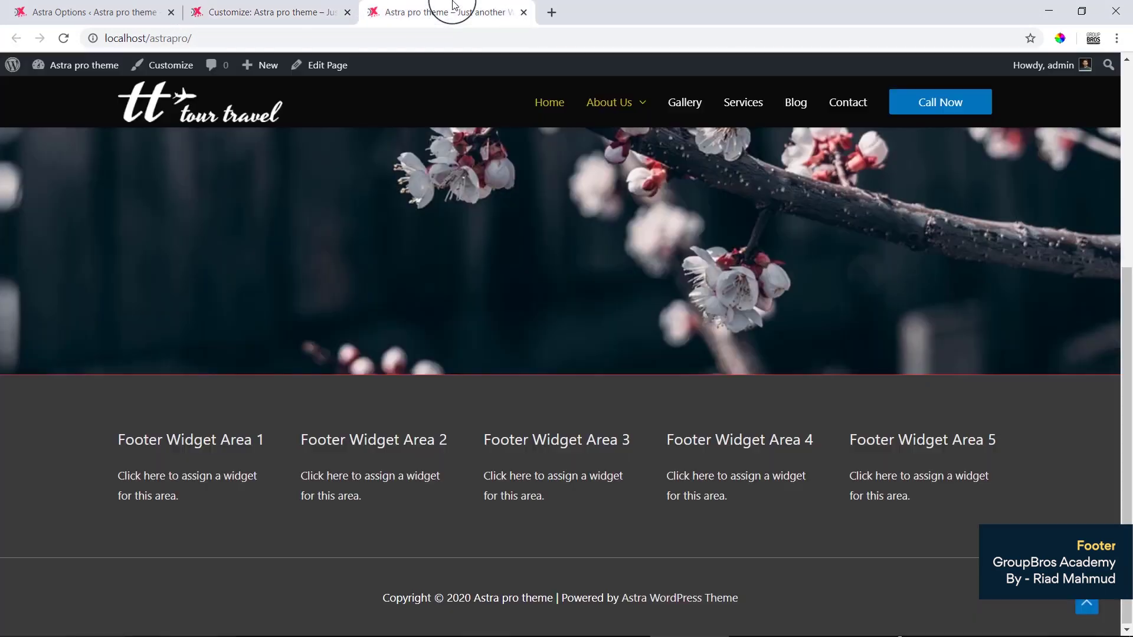
left_click(438, 37)
left_click(63, 39)
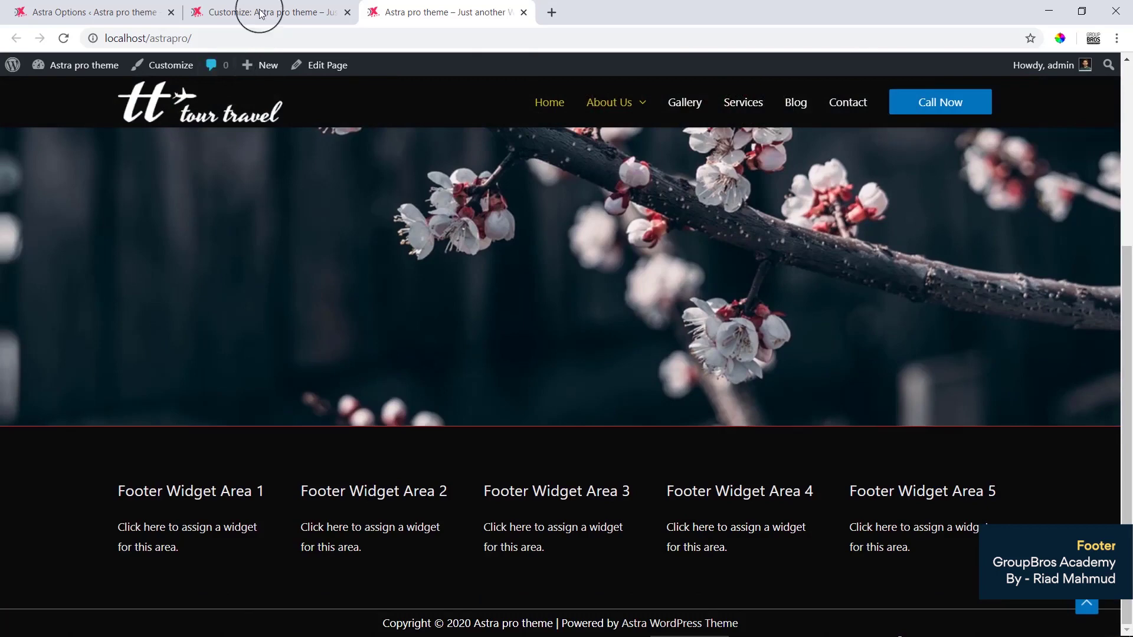
left_click(298, 12)
left_click(26, 133)
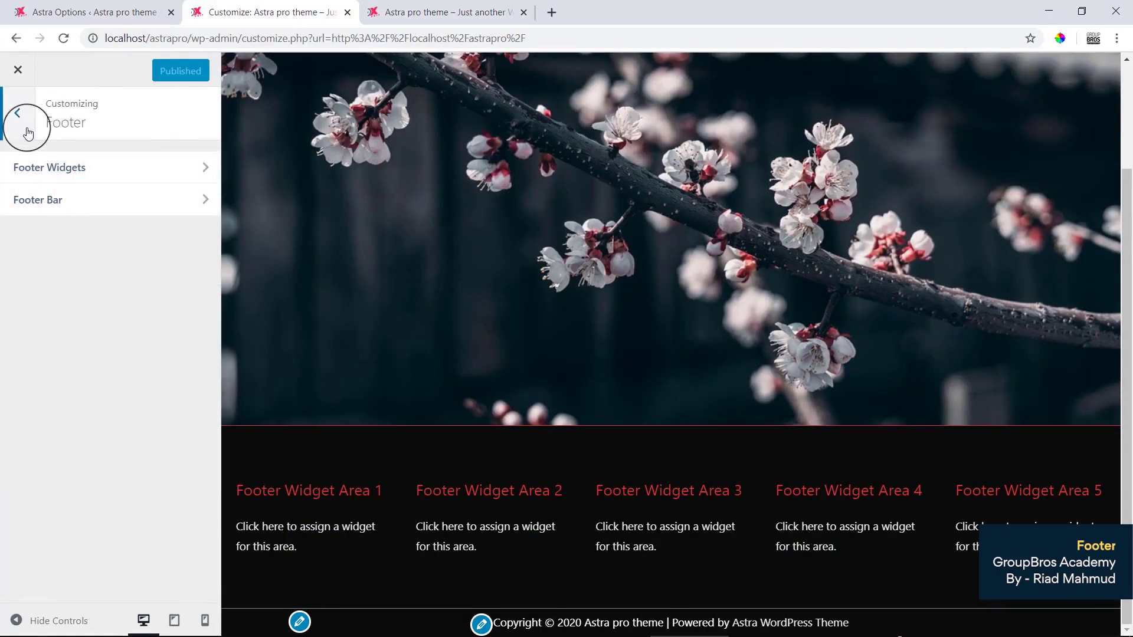
Back out of the Footer panel to the Customizer's top-level section list
left_click(24, 124)
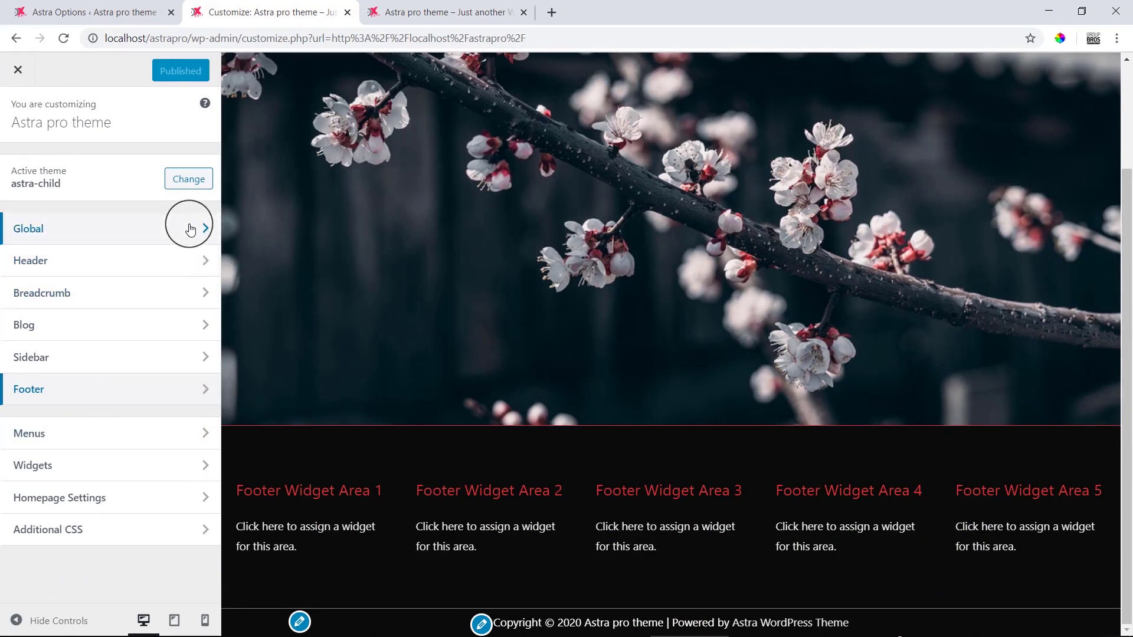
mouse_move(907, 631)
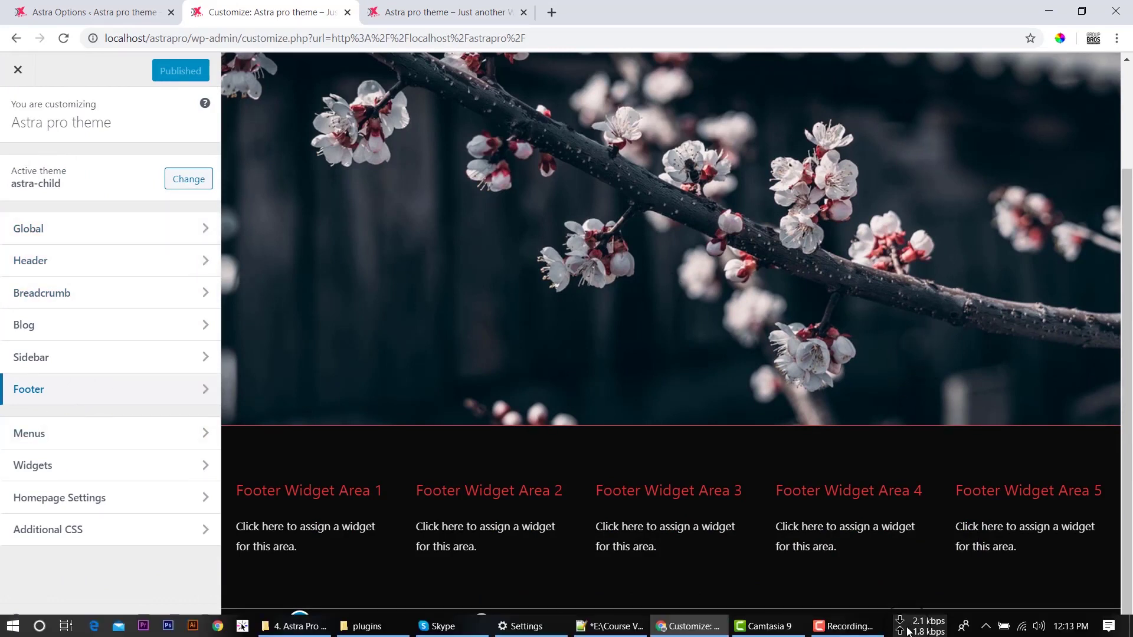